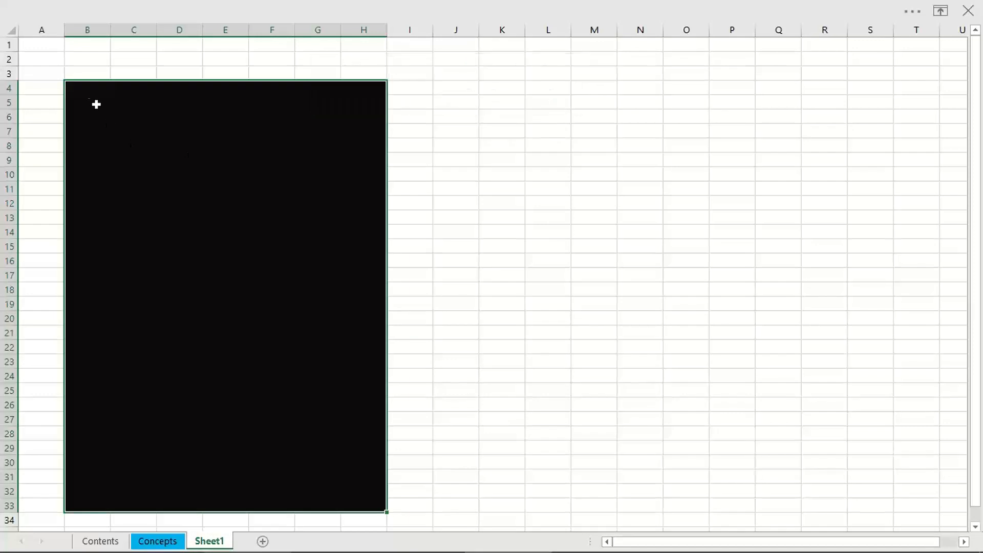
Step: Enter the label "YOUR COMPUTER" in cell B4 of the black block and set its font color to white
text(=rand)
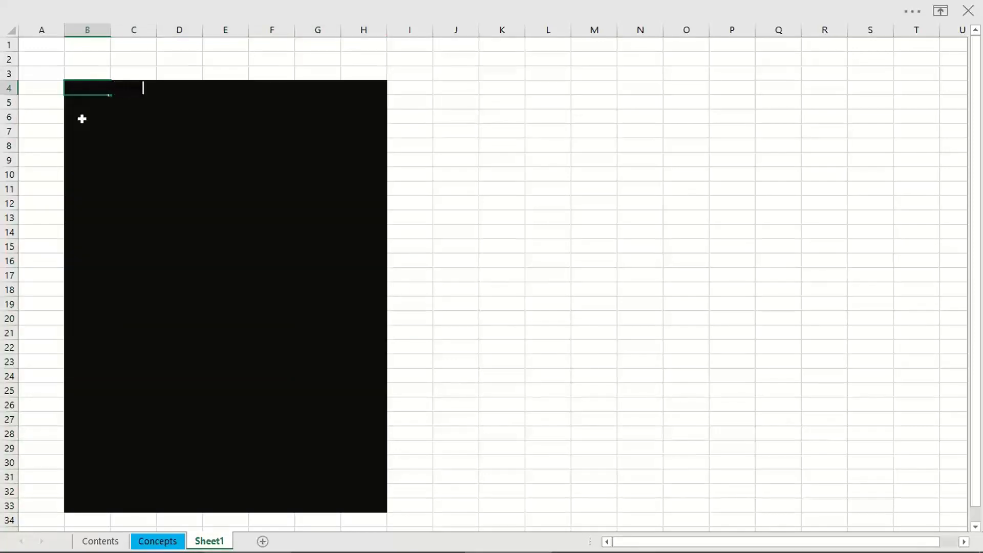
click(159, 221)
click(74, 89)
right_click(83, 91)
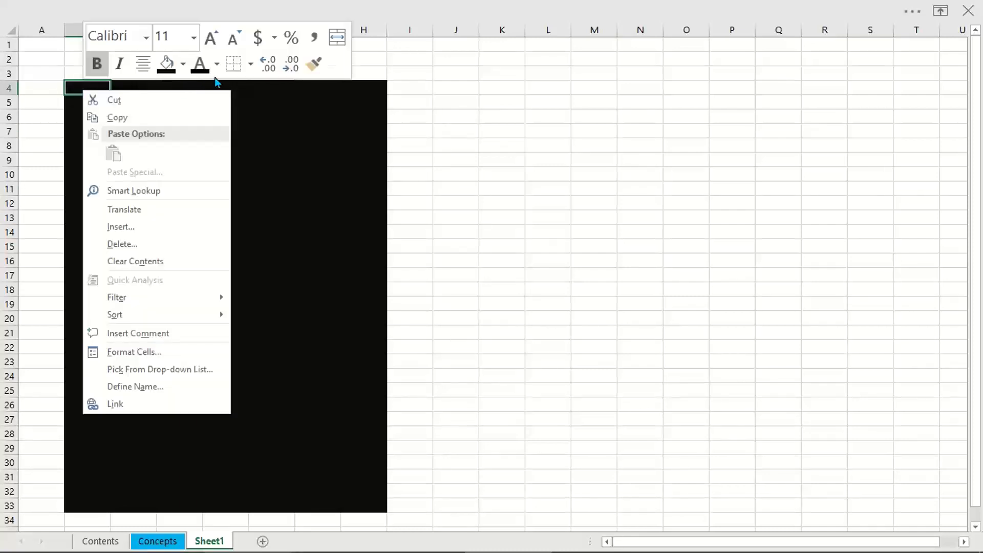
click(216, 64)
click(199, 128)
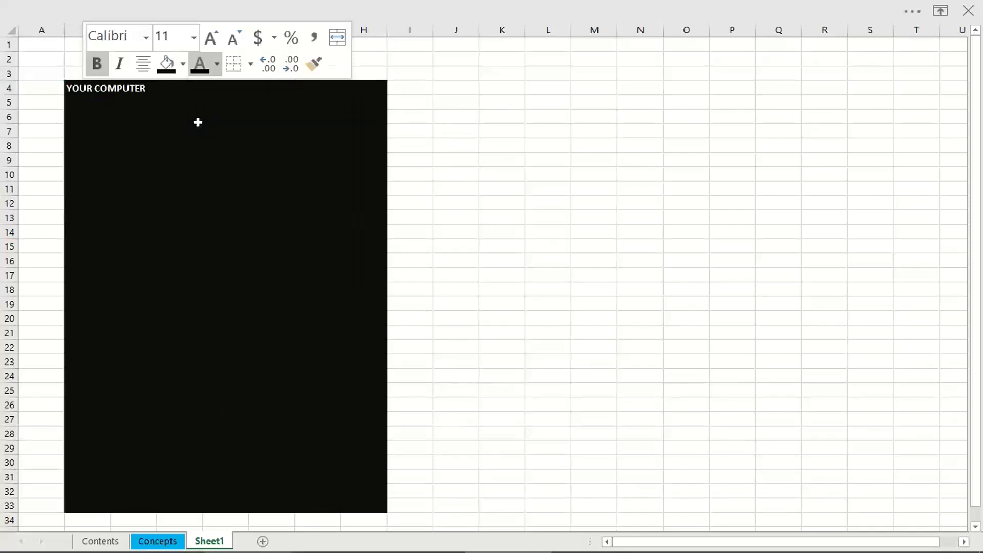
click(169, 164)
drag(171, 122, 276, 160)
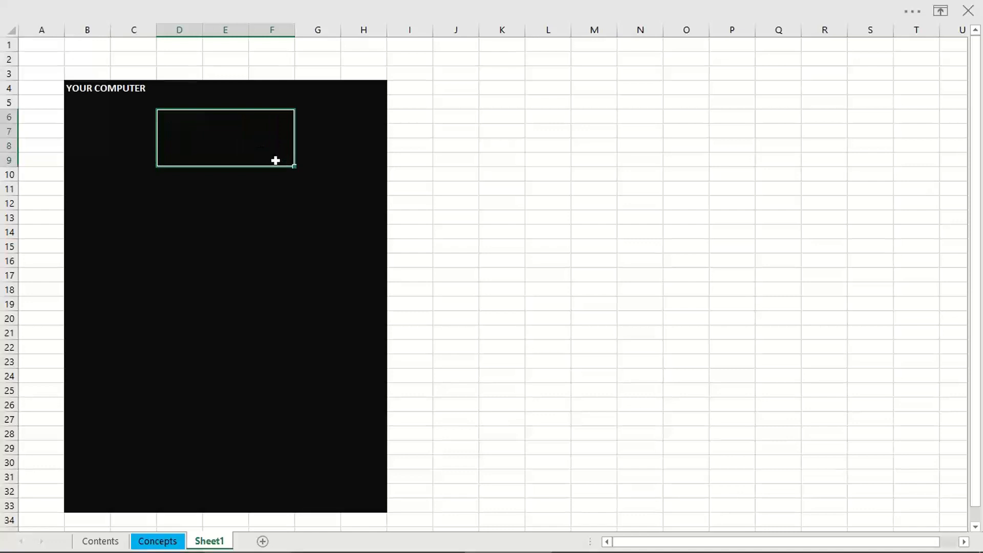
right_click(279, 140)
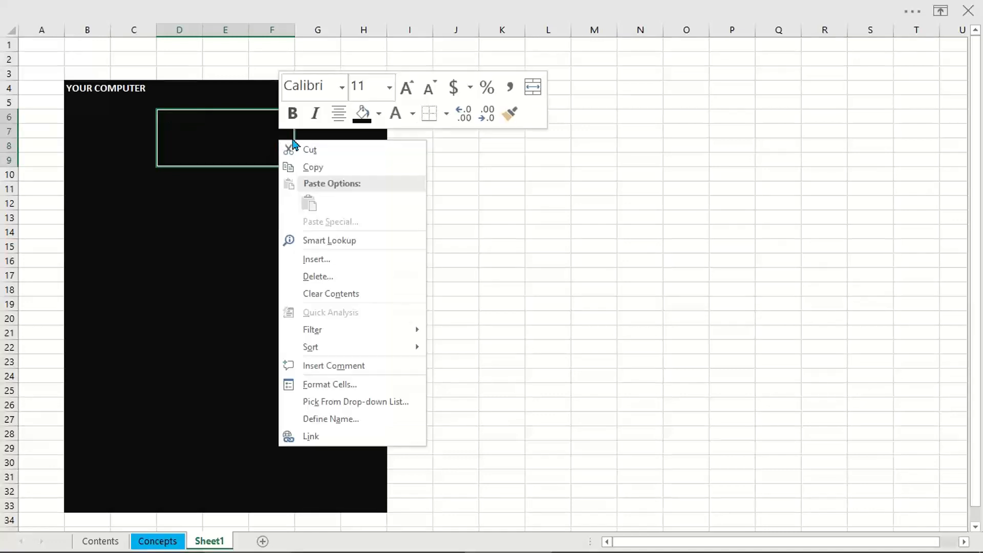
click(194, 160)
click(259, 216)
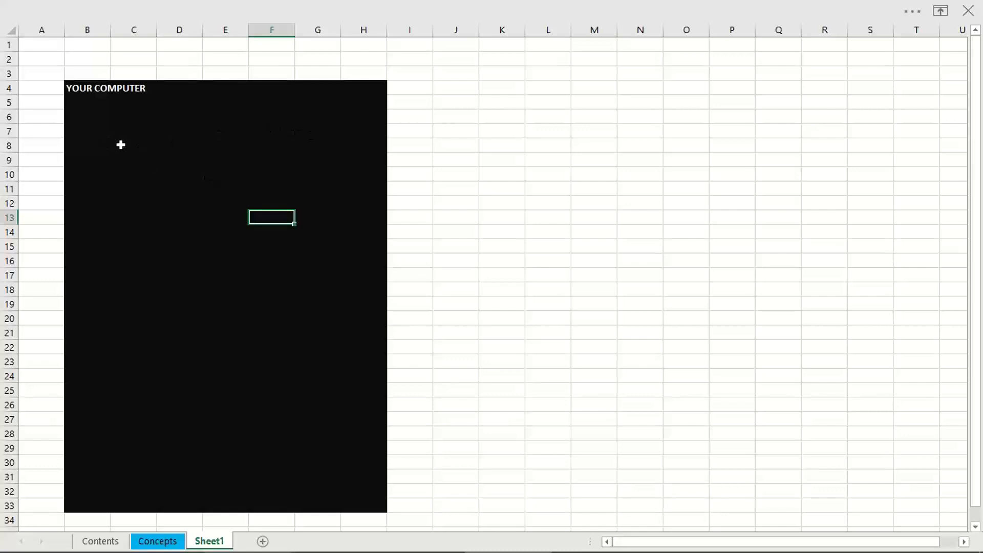
Step: Fill the range C7:D13 inside the black block with light green
drag(120, 133, 199, 220)
right_click(194, 172)
click(296, 146)
click(439, 224)
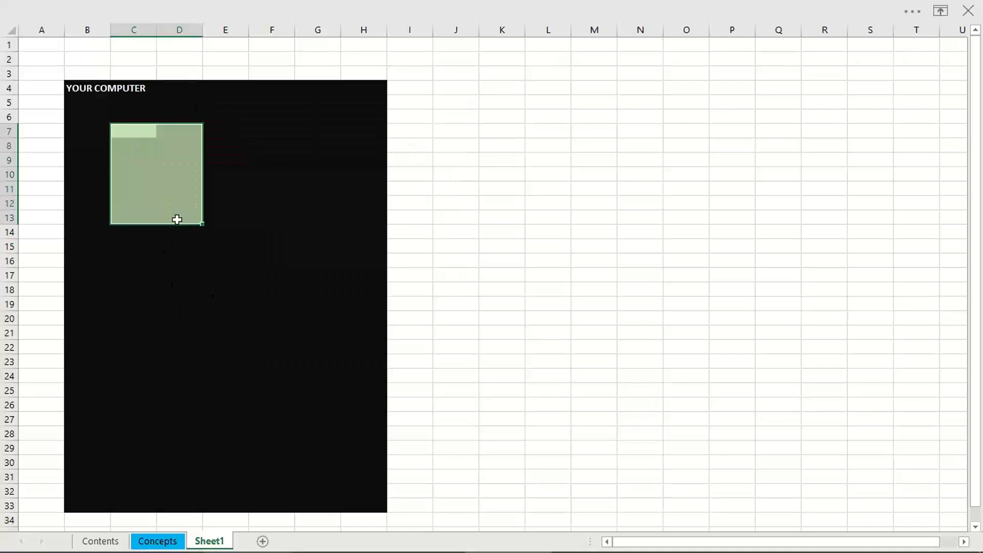
Step: Copy the light green block C7:D13 to the area starting at C17
click(121, 279)
key(ctrl+v)
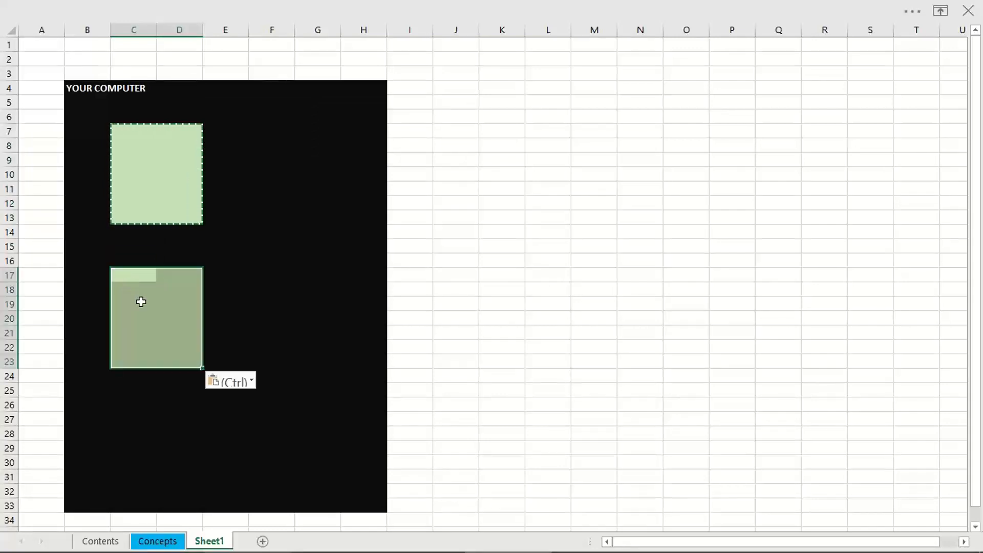
click(282, 285)
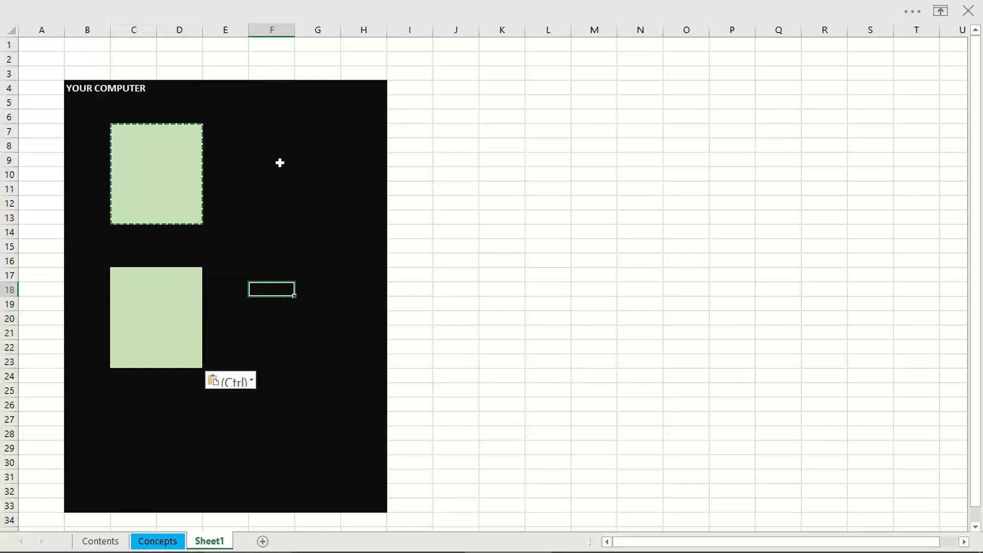
Step: Fill the range F11:G18 inside the black block with standard yellow
drag(295, 196, 343, 321)
drag(272, 218, 327, 300)
drag(254, 191, 315, 295)
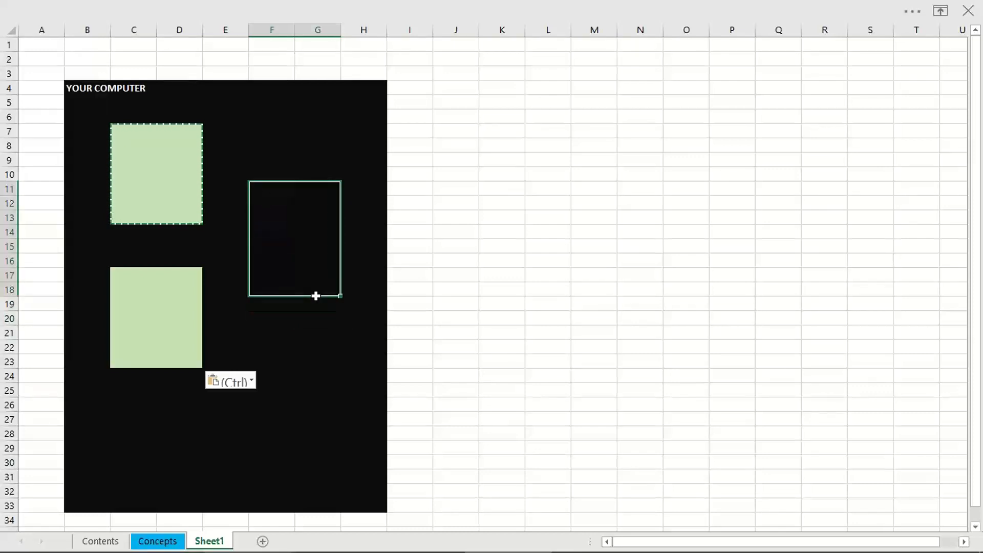
right_click(281, 209)
click(385, 178)
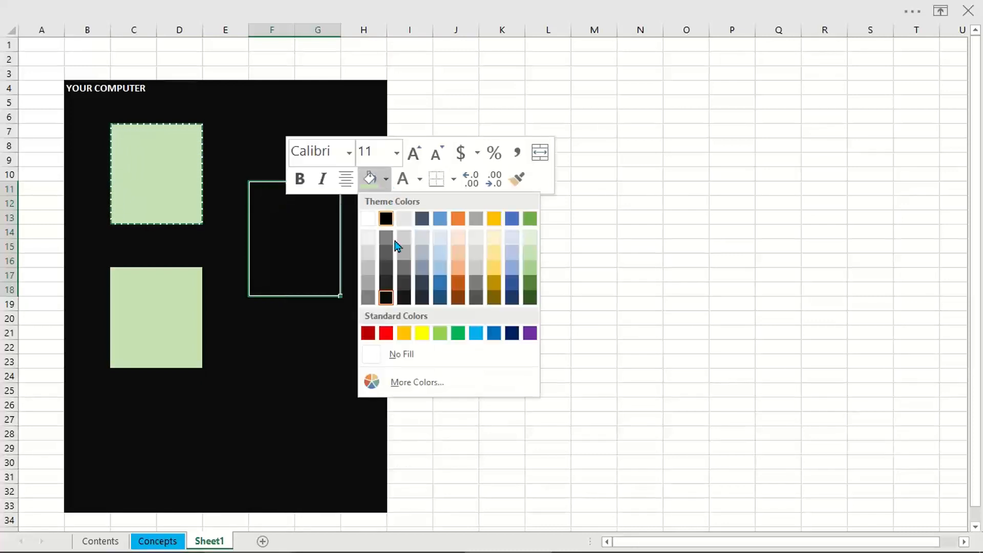
click(420, 333)
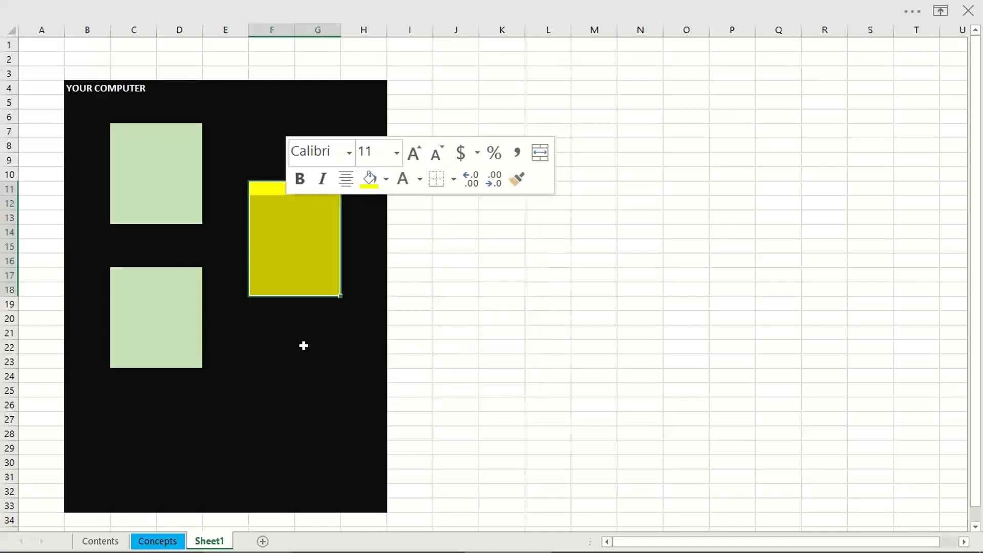
click(303, 346)
Step: Fill the range F24:G31 below the yellow block with the standard orange color
drag(263, 378, 327, 471)
right_click(322, 407)
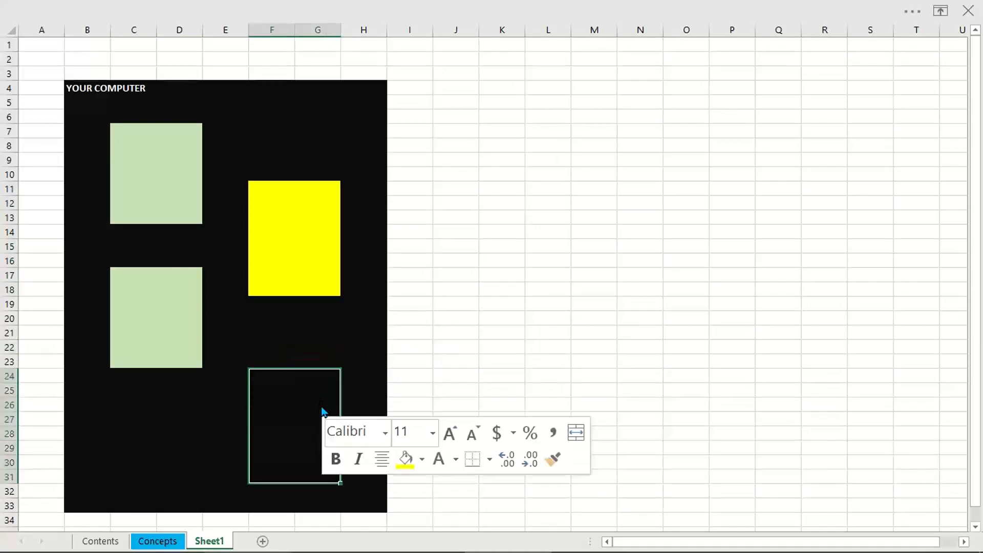
click(421, 460)
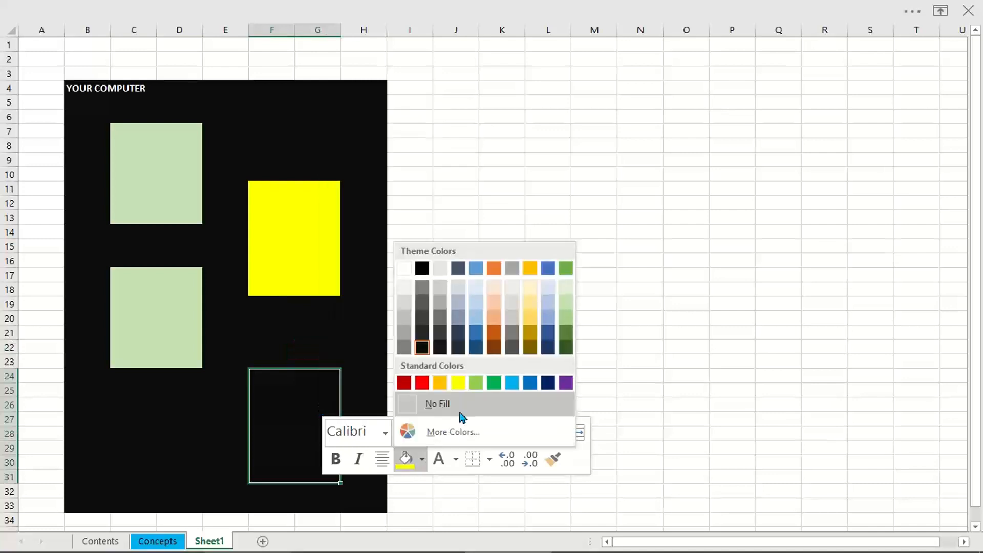
click(440, 383)
Step: Fill the range C28:D31 below the second green block with a dark orange theme color
drag(118, 429, 174, 473)
right_click(167, 449)
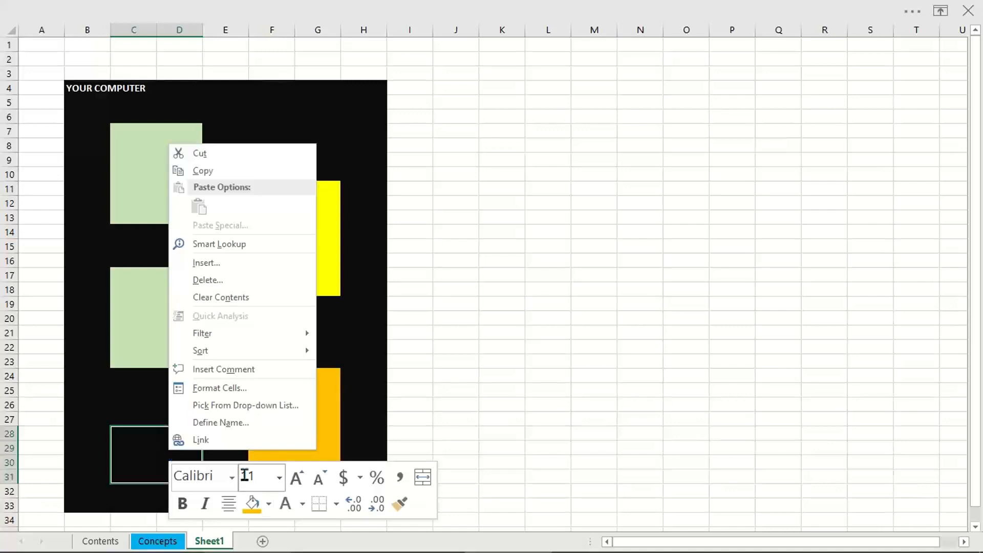
click(267, 504)
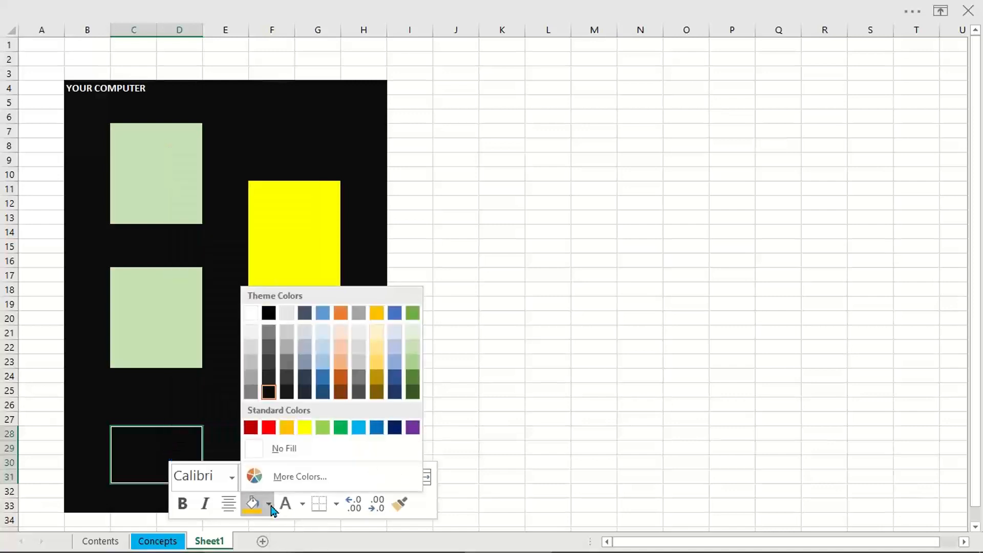
click(336, 382)
click(255, 330)
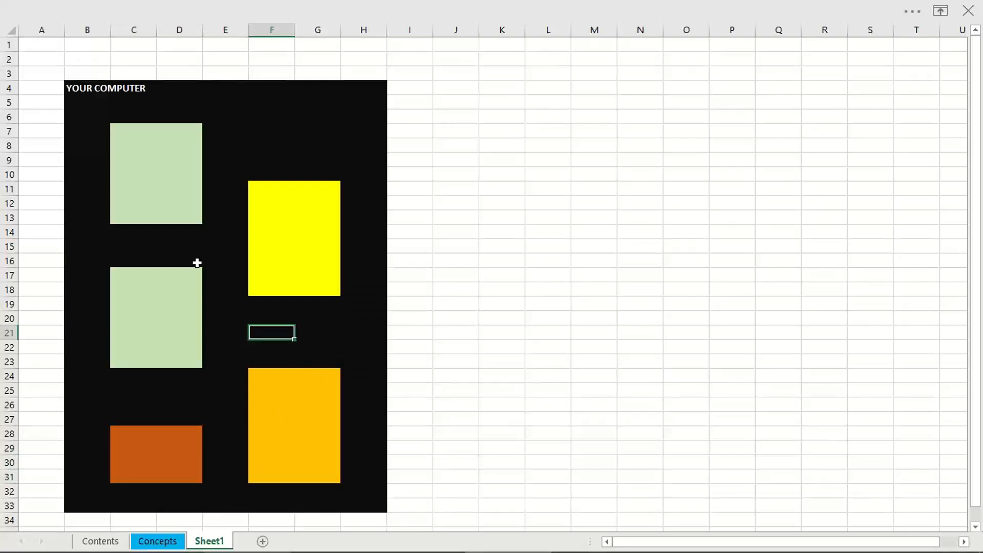
Step: Fill the range M4:T33 with standard light blue as a second large block
drag(134, 134, 179, 204)
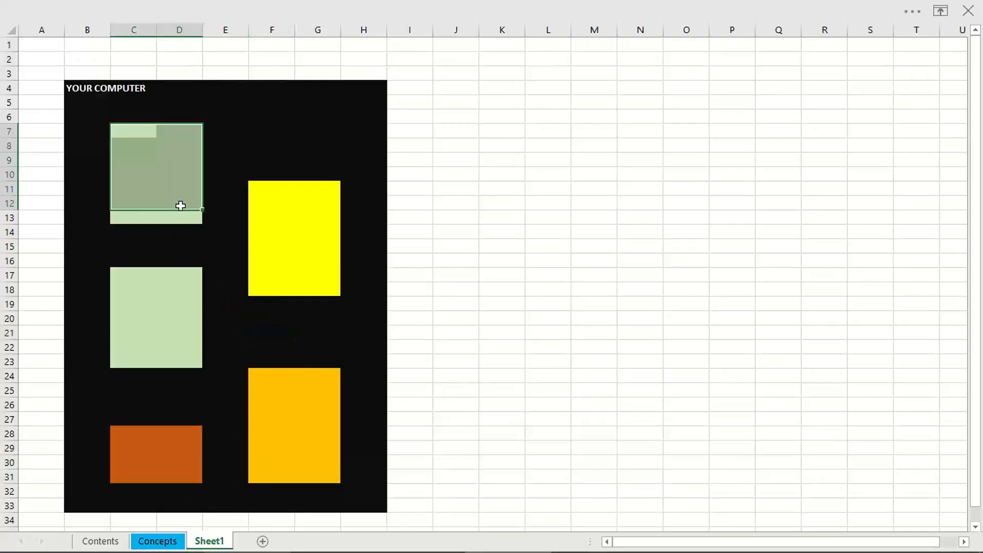
drag(594, 87, 915, 504)
right_click(841, 242)
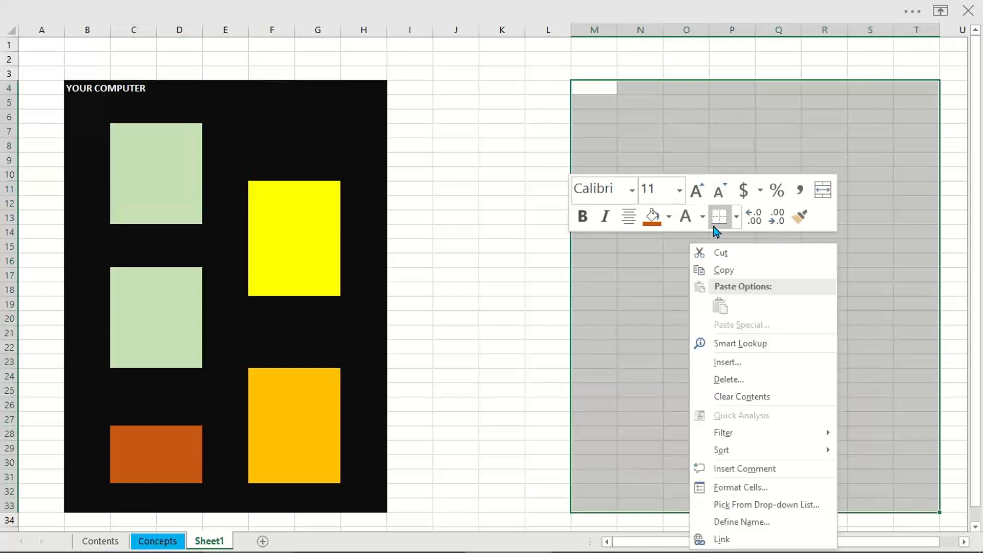
click(669, 217)
click(755, 378)
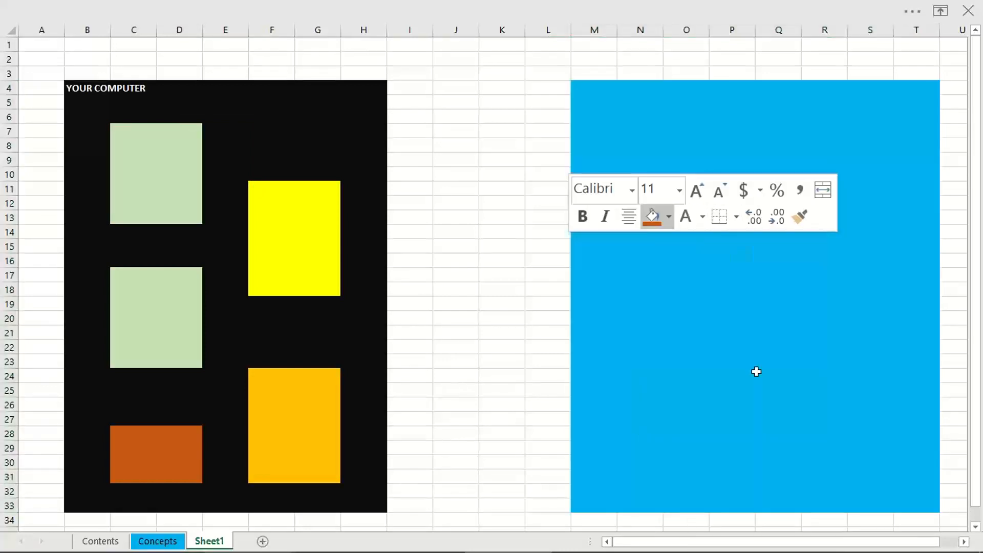
Step: Enter the label "Azure Account" in S4 of the blue block, make it bold and enlarge its font one size
click(879, 90)
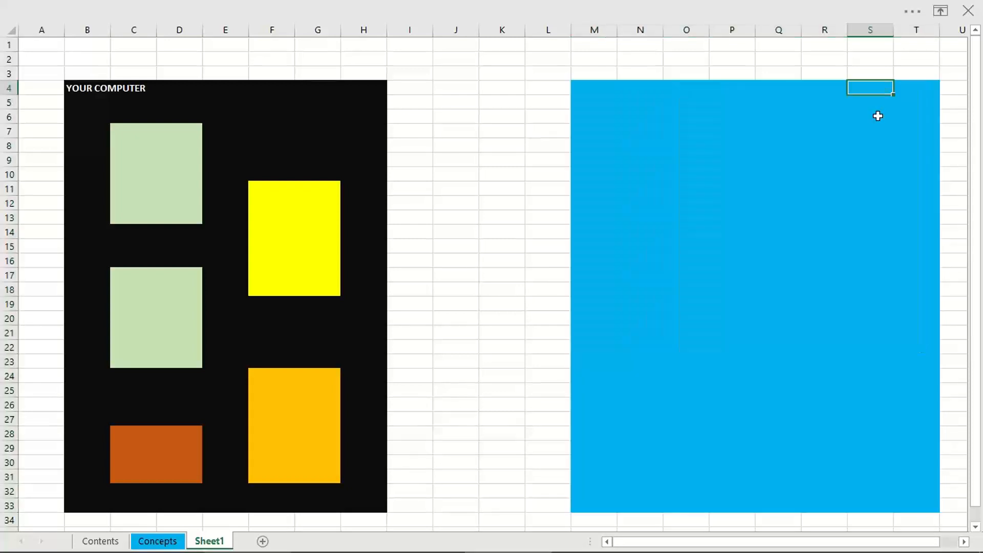
text(Azure Account)
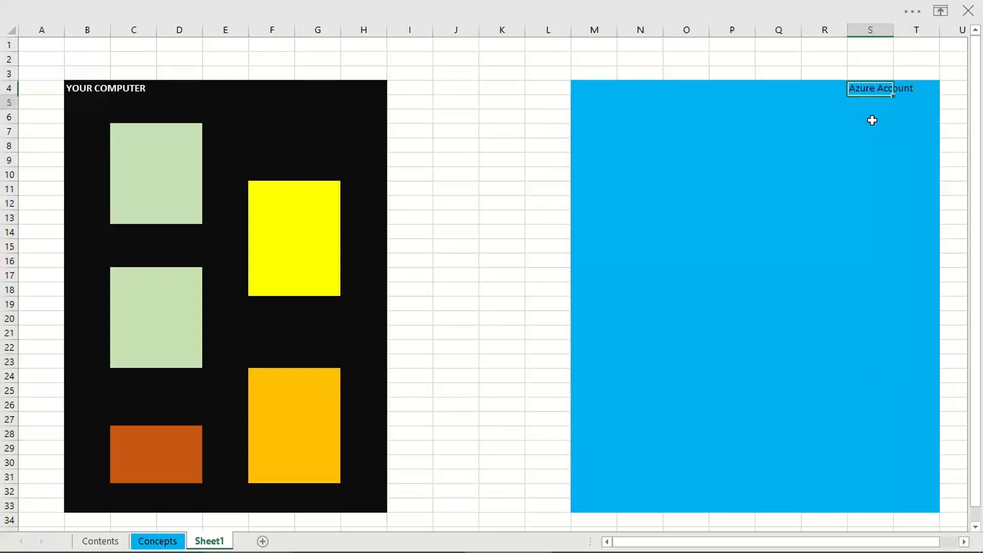
click(865, 86)
key(ctrl+b)
click(862, 145)
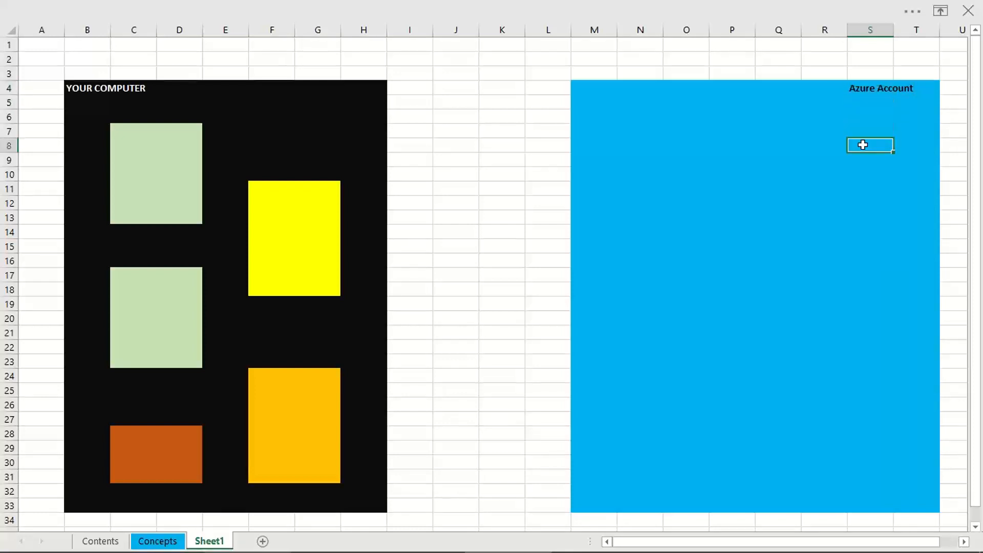
right_click(862, 88)
click(732, 45)
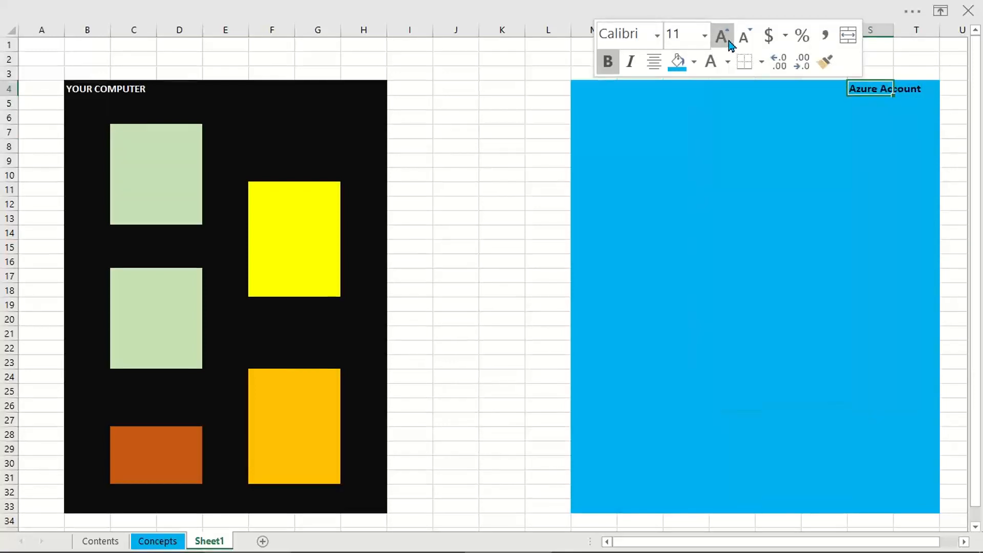
click(743, 161)
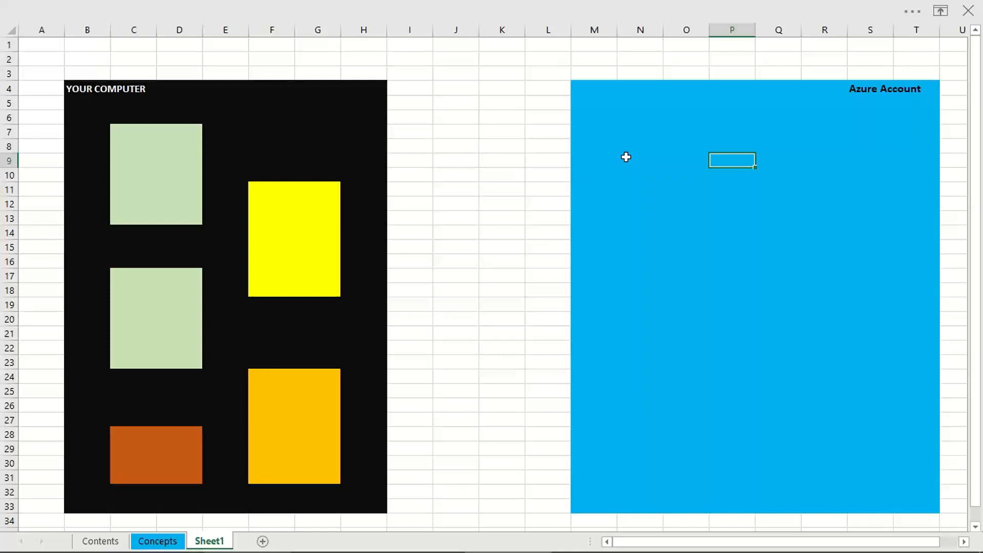
Step: Enter the label "Azure Data Studio" in cell F27 of the orange block
click(169, 448)
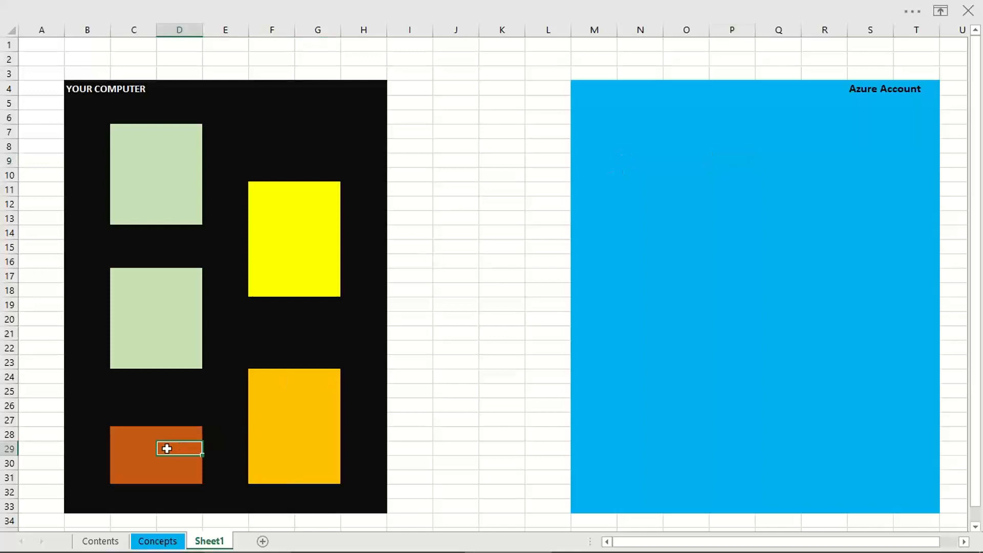
drag(137, 433, 190, 470)
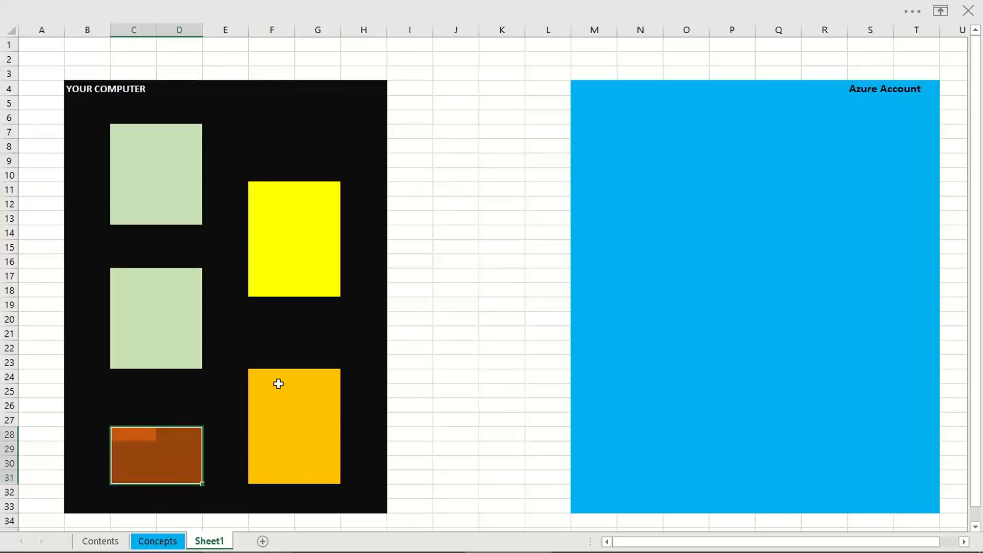
click(267, 424)
text(Azure Data Studio)
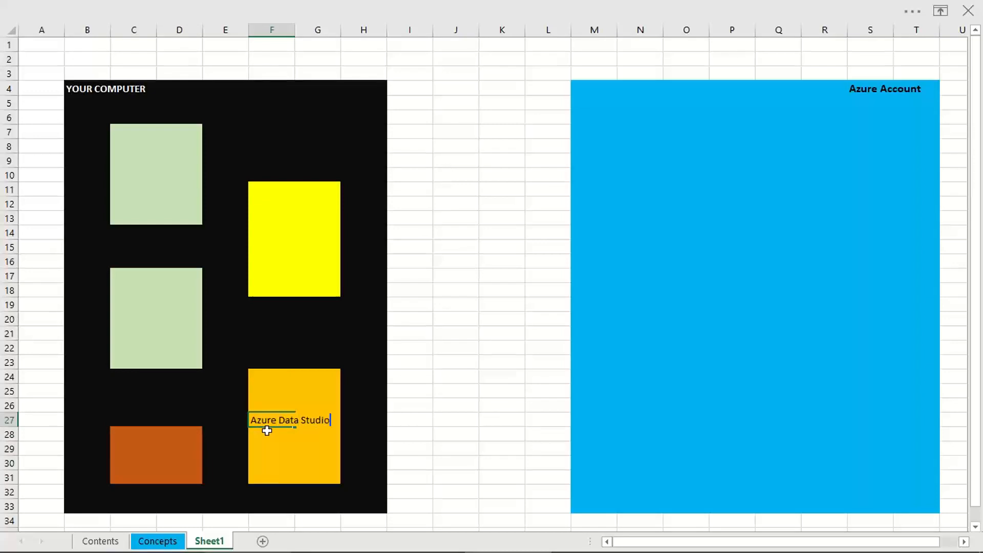
click(276, 447)
Step: Merge and center the "Azure Data Studio" label across F27:G27 and make it bold
drag(269, 420, 326, 420)
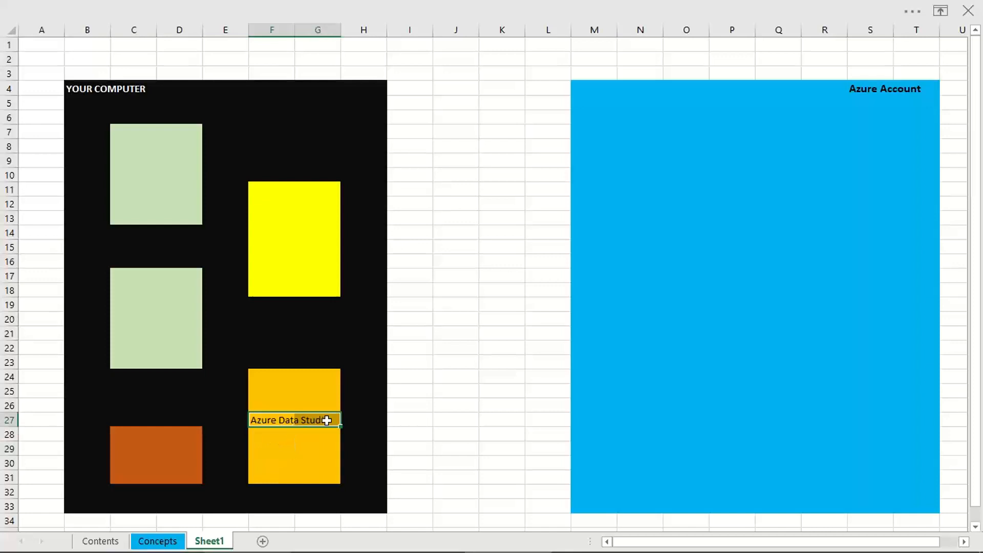
right_click(326, 420)
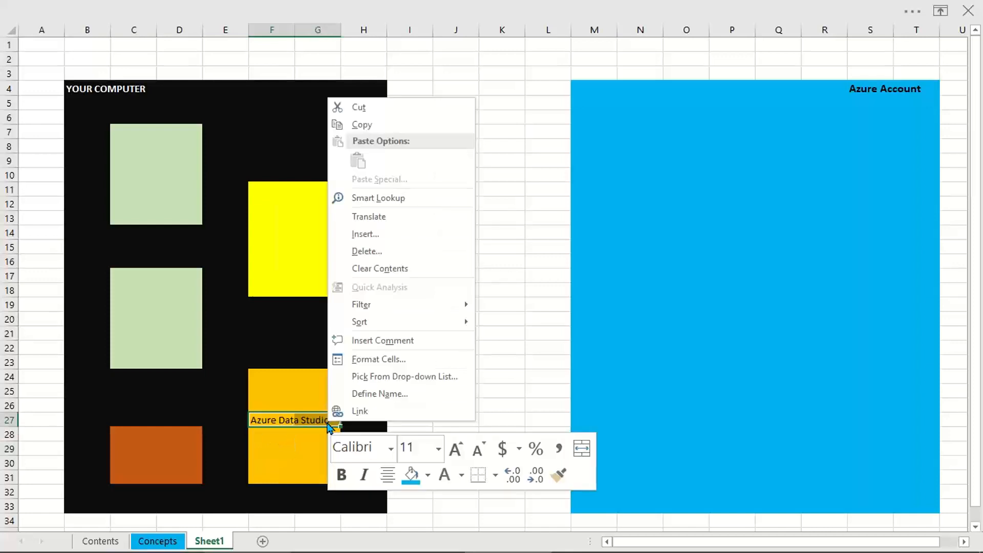
click(589, 456)
click(341, 474)
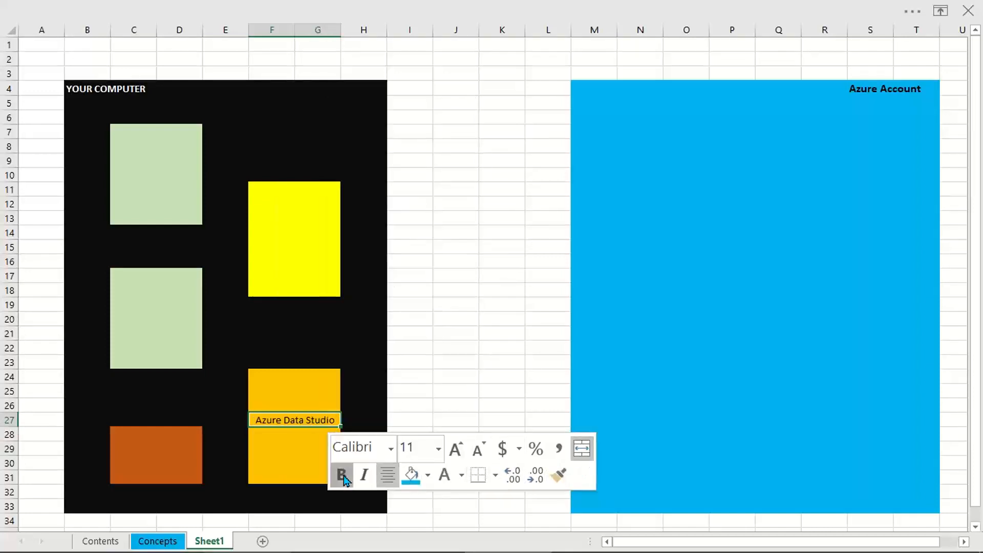
click(288, 441)
Step: Enter "Data Migration" in C29 and "Assitant Tool" in C30 of the dark orange block
mouse_move(114, 450)
mouse_down()
mouse_move(203, 466)
mouse_move(121, 456)
mouse_up()
text(data)
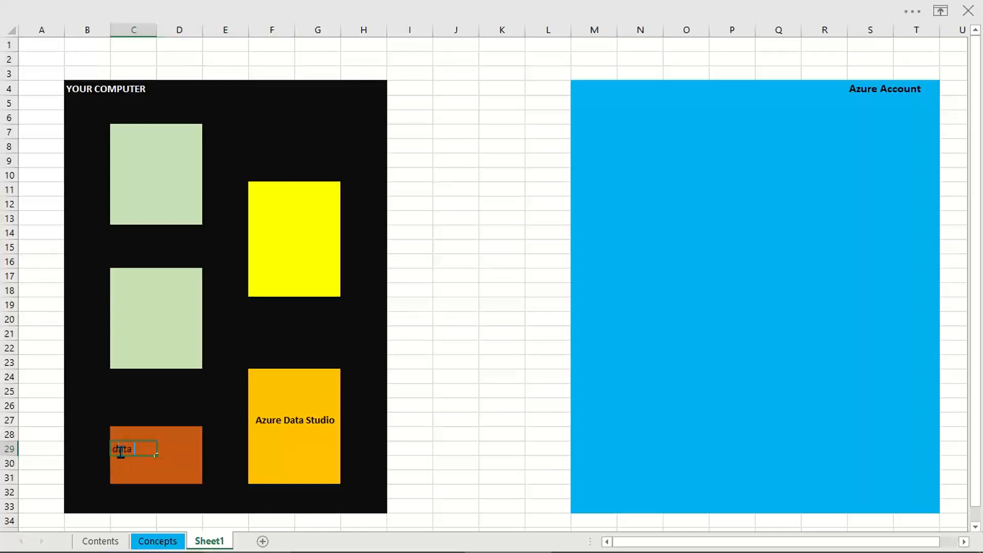
text( Migration)
key(Return)
text(Assitant To)
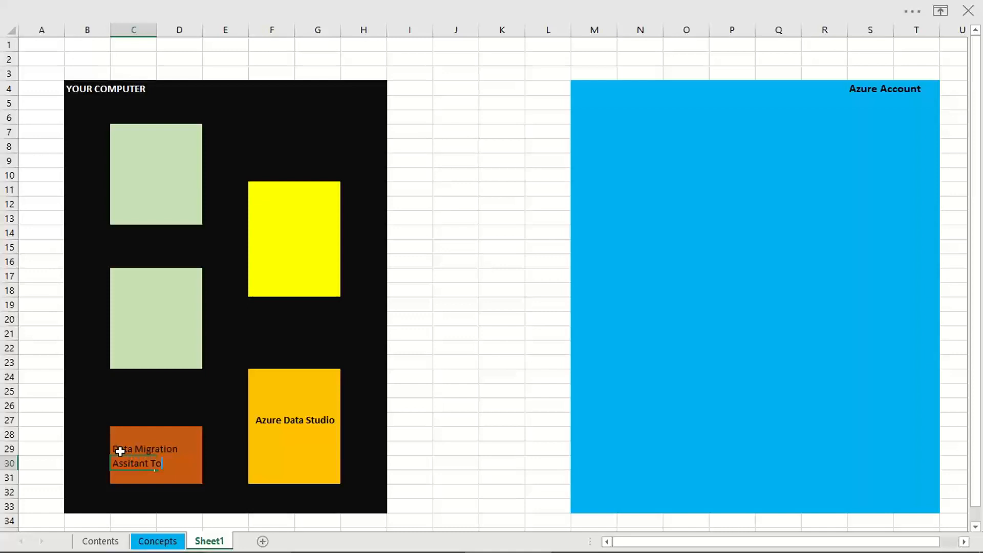
text(ol)
key(Return)
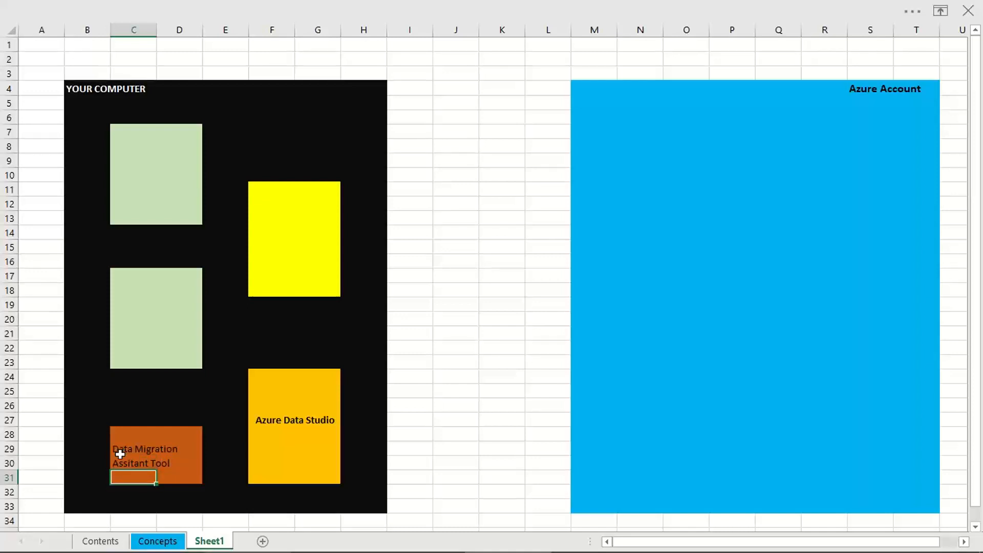
Step: Merge and center the "Data Migration" label across C29:D29 and make it bold
drag(131, 449, 175, 451)
right_click(177, 452)
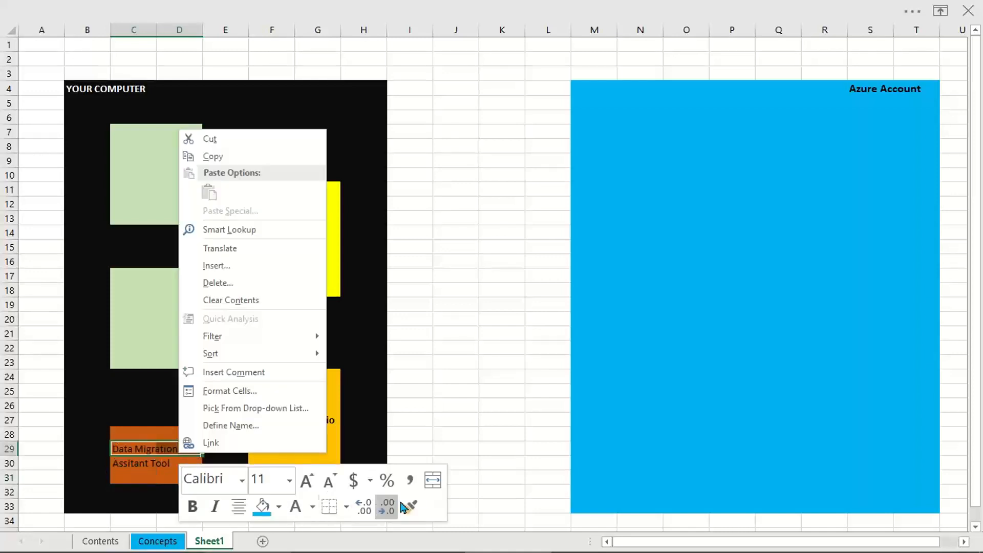
click(432, 480)
click(238, 507)
click(238, 507)
click(193, 507)
Step: Merge and center the "Assitant Tool" label across C30:D30 and make it bold
click(159, 466)
drag(158, 466, 187, 468)
right_click(151, 467)
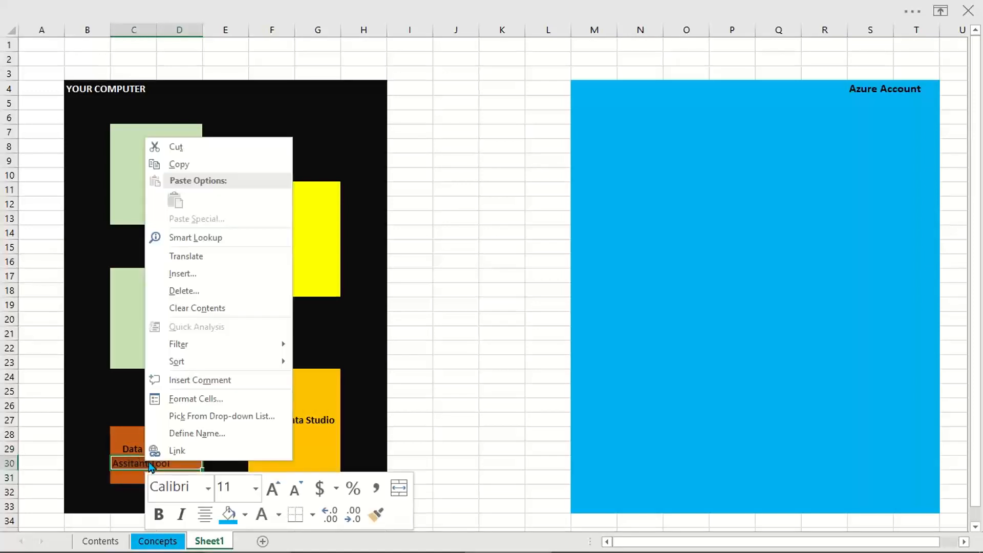
click(399, 487)
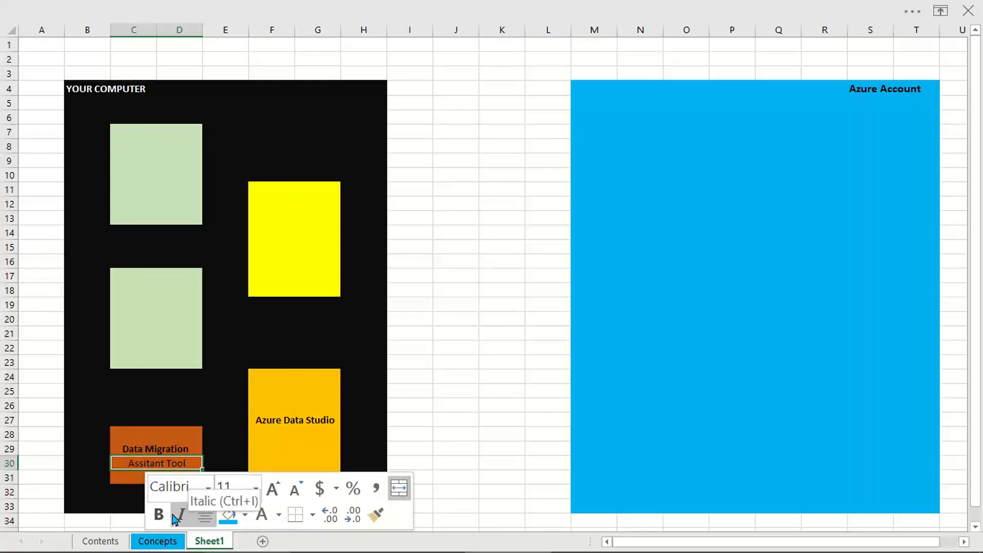
click(230, 420)
Step: Change the font color of both labels in the dark orange block to white
drag(196, 455, 185, 463)
right_click(184, 463)
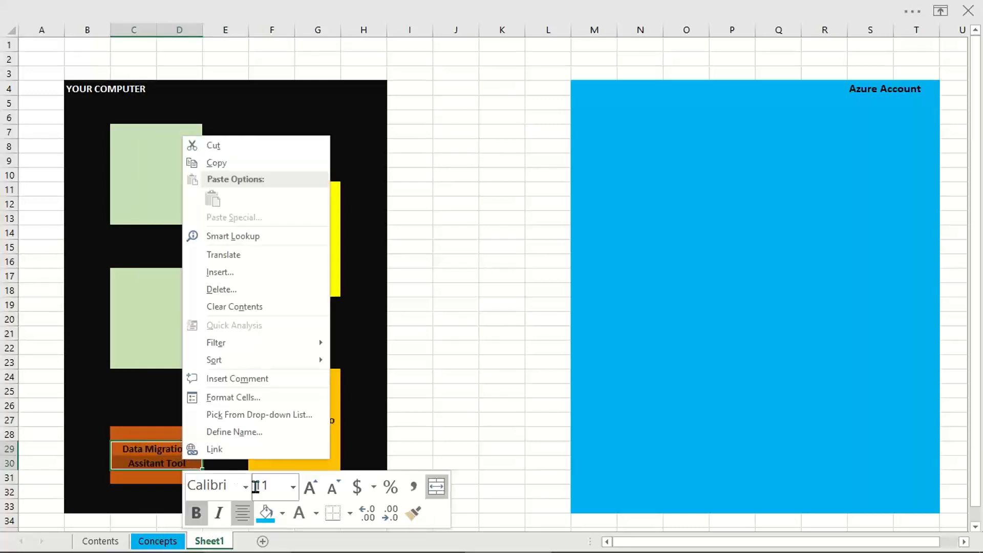
click(300, 515)
click(301, 423)
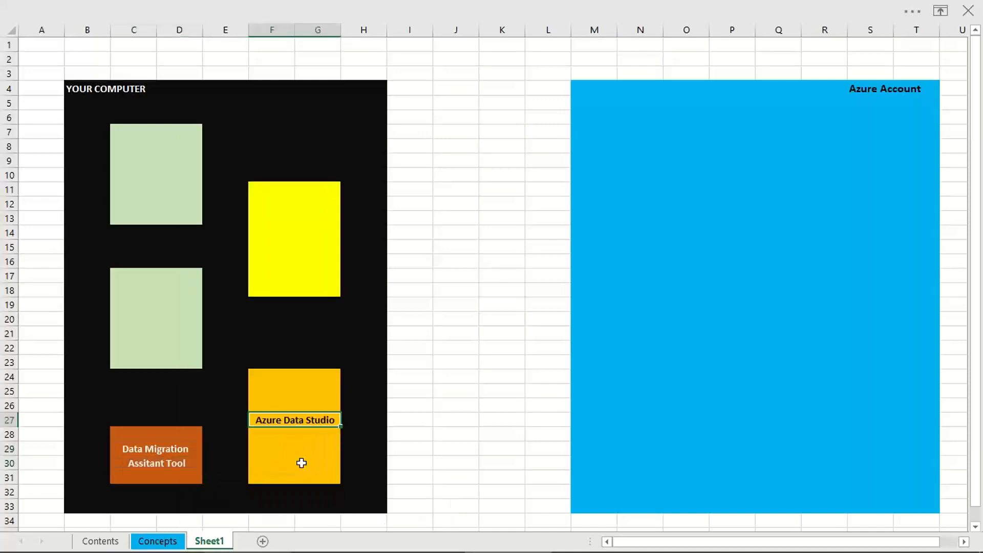
Step: Enter the label "SSMS Tool" in cell F14 of the yellow block
click(261, 228)
text(SSM)
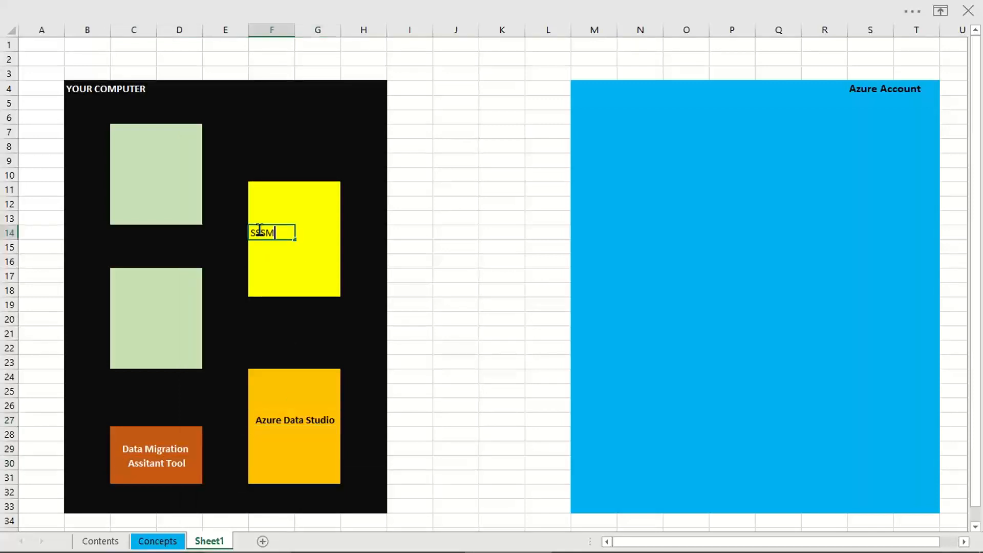
key(BackSpace)
key(BackSpace)
text(MS Tool)
key(Return)
Step: Make the "SSMS Tool" label bold and merge and center it across F14:G14
drag(259, 230, 313, 229)
right_click(313, 229)
click(327, 199)
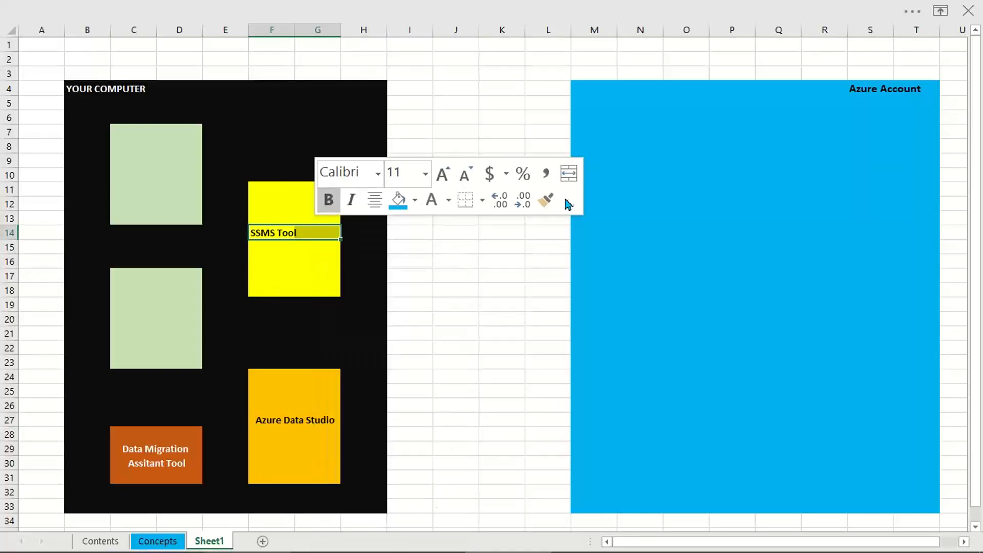
click(568, 183)
Step: Merge and center C10:D10 in the upper light green block and enter the bold label "SQL Server 1" there
click(129, 161)
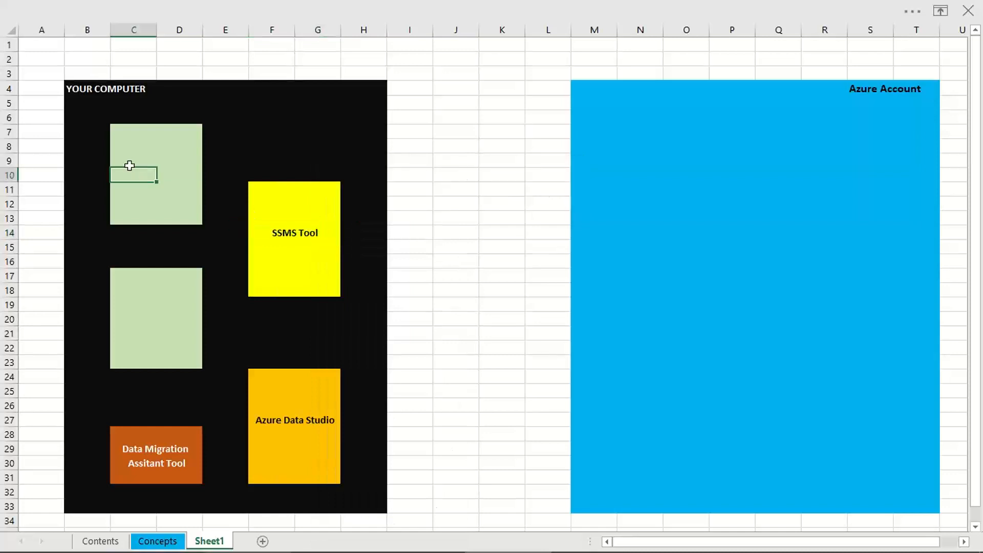
drag(128, 159, 175, 173)
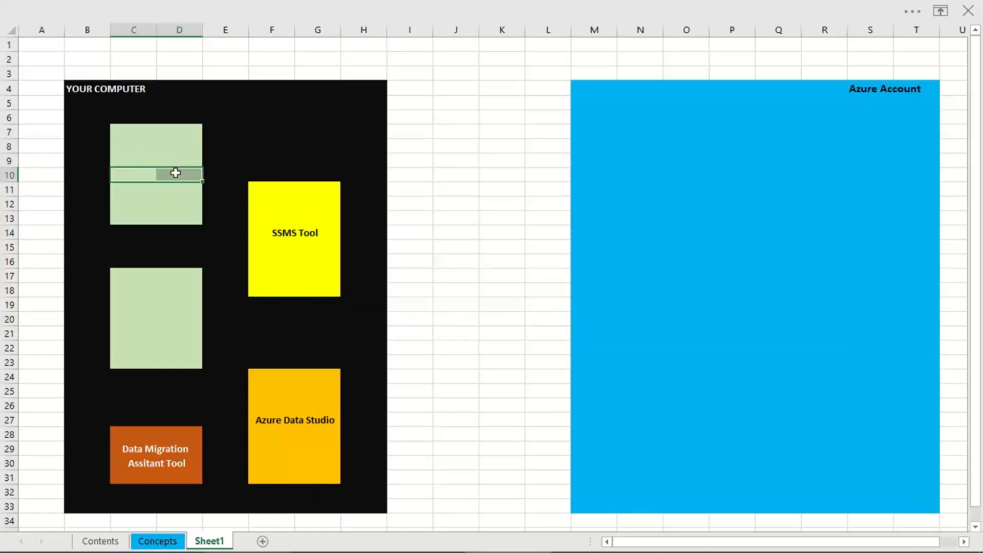
right_click(175, 174)
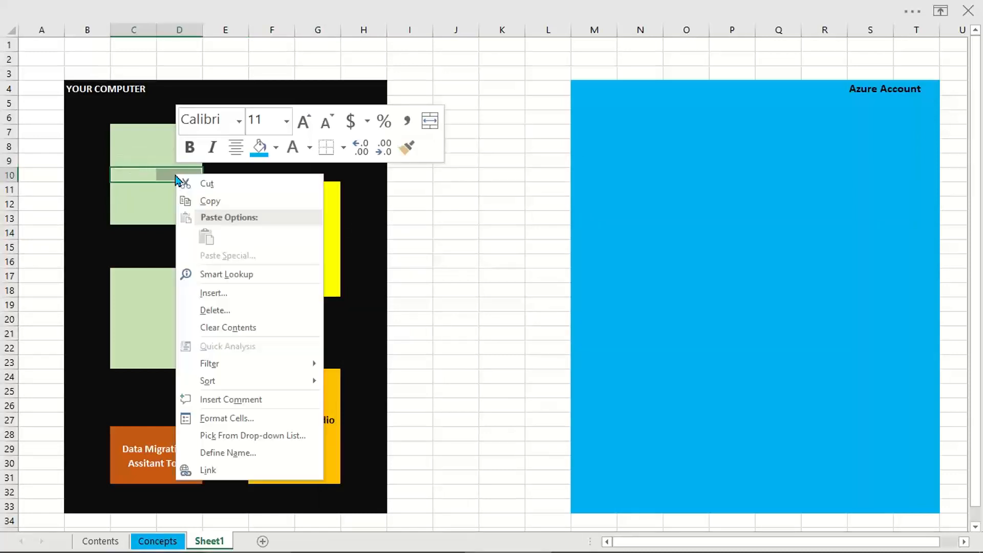
click(430, 121)
text(SQL Server 1)
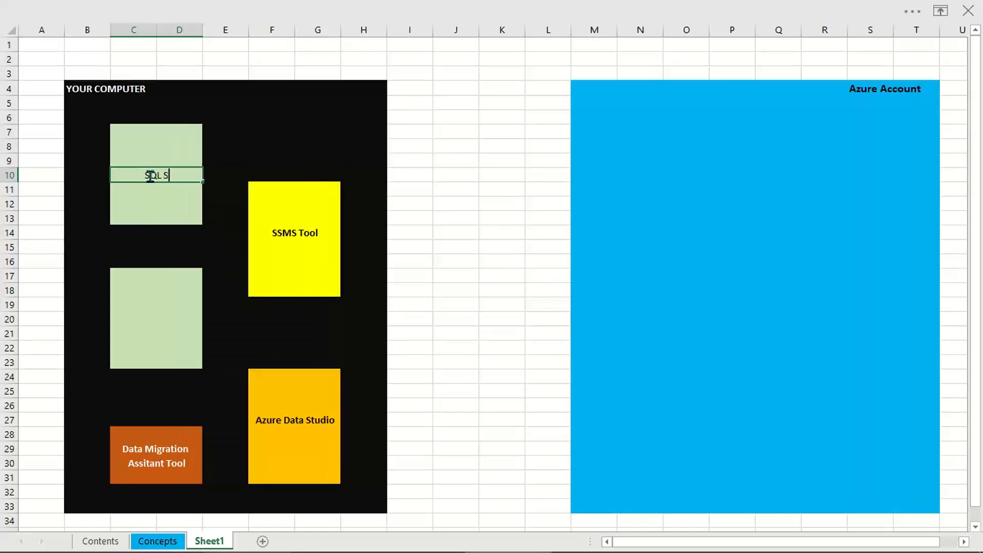
key(Return)
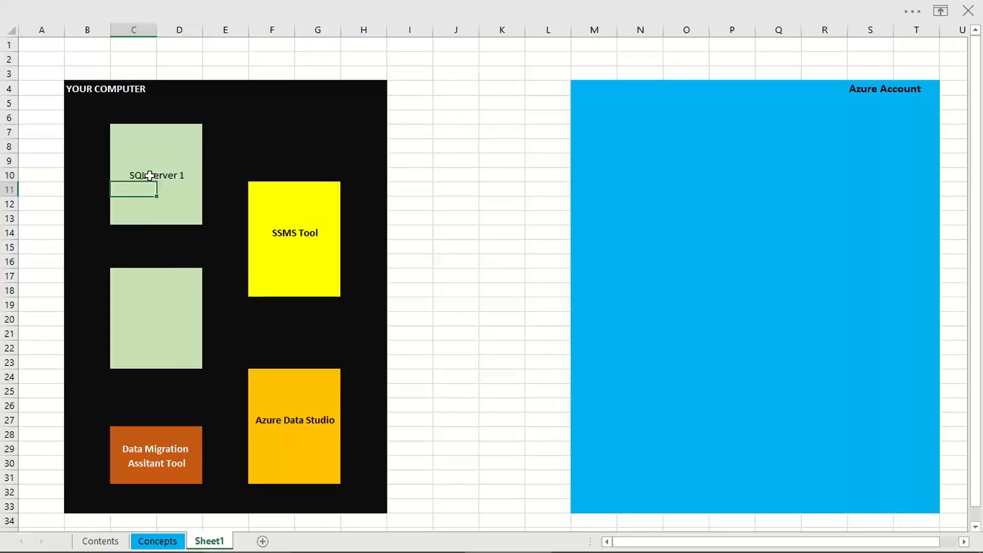
click(149, 176)
key(ctrl+b)
Step: Copy the "SQL Server 1" label to C20 in the lower light green block and change the copy to "SQL Server 2"
key(ctrl+c)
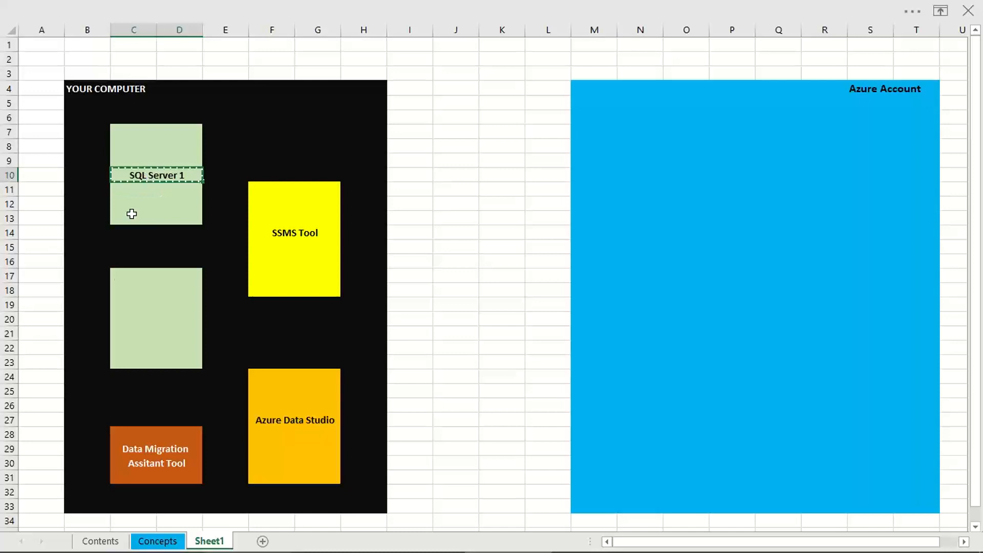
click(110, 320)
key(ctrl+v)
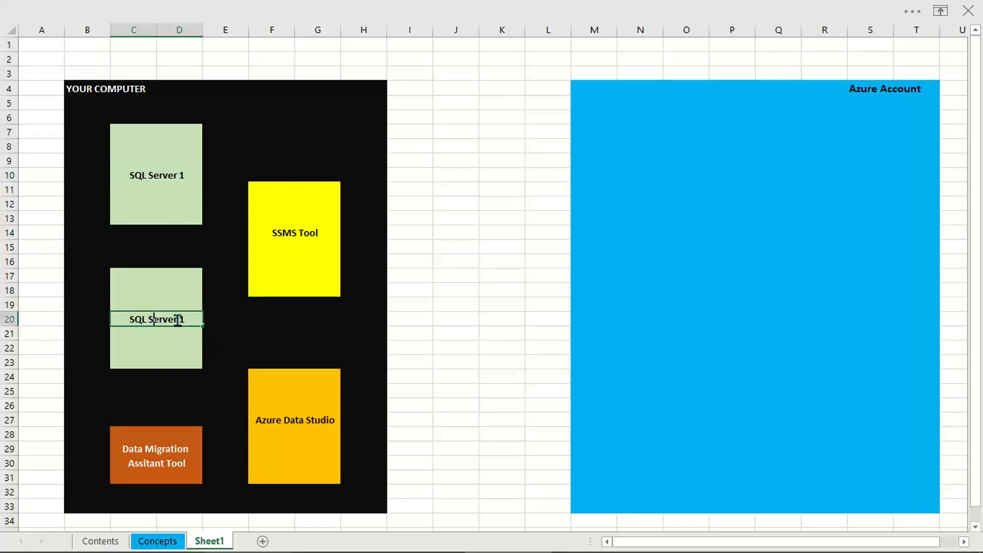
double_click(194, 322)
text(2)
click(281, 324)
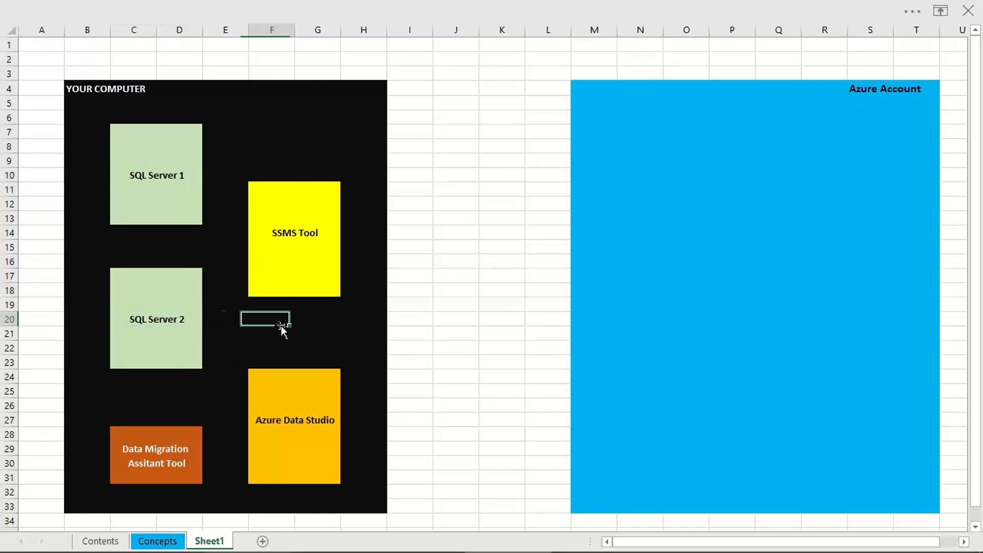
click(493, 317)
click(487, 375)
click(880, 91)
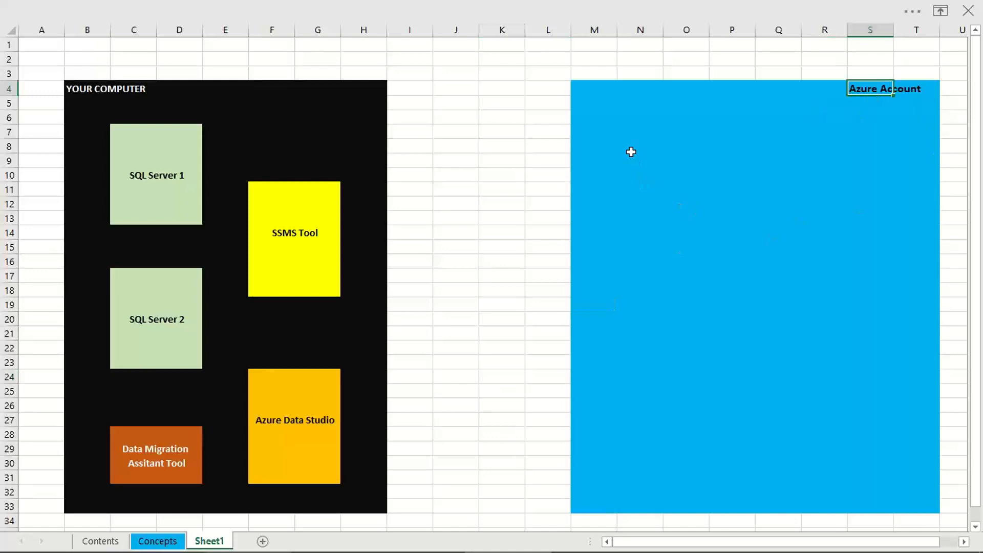
Step: Fill the range O10:S17 inside the blue Azure Account block with green
drag(671, 176, 874, 272)
right_click(860, 200)
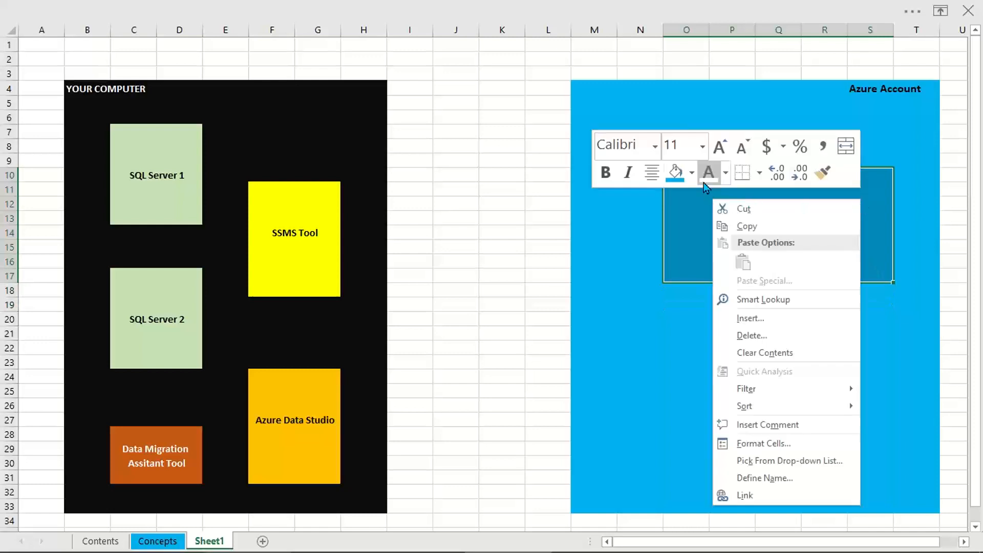
click(691, 173)
click(763, 328)
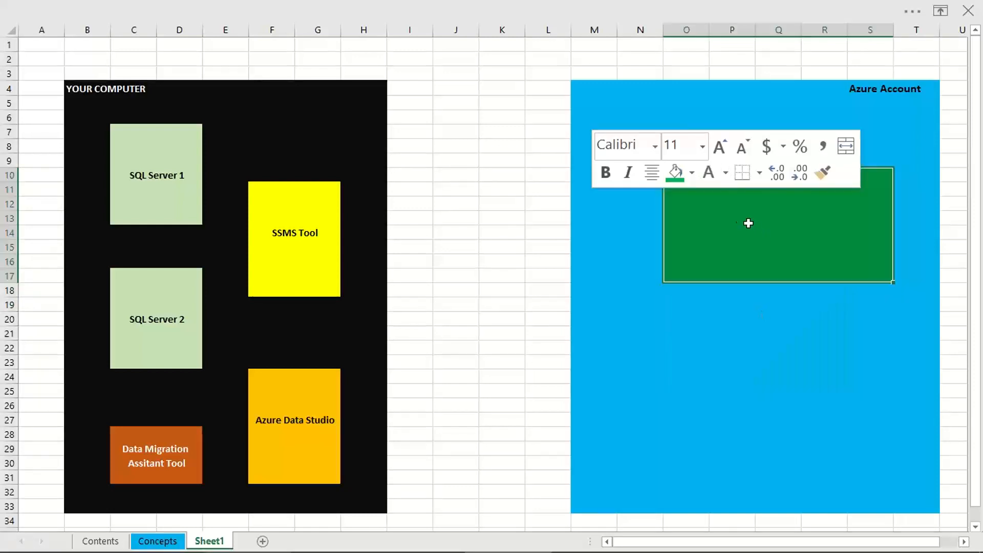
Step: Copy the green block and paste the duplicate below it, starting at cell O22
key(ctrl+c)
click(694, 345)
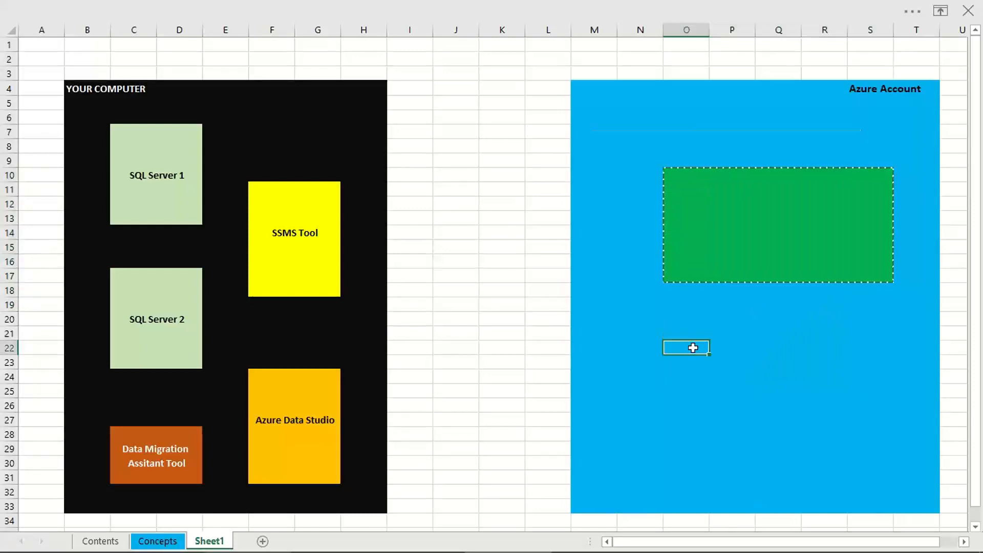
key(ctrl+v)
click(706, 489)
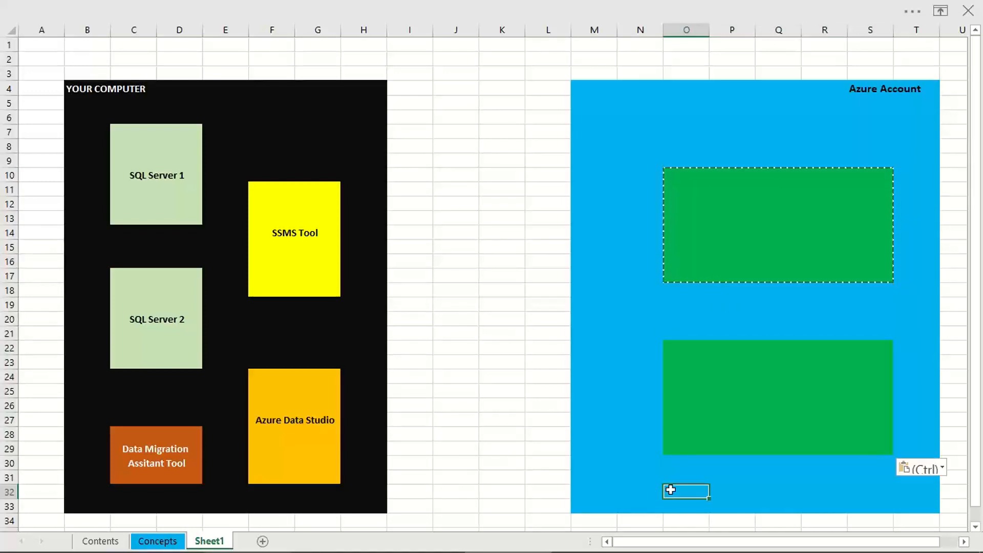
Step: Fill the range O31:P32 below the lower green block with dark blue and merge and center it
drag(672, 485, 741, 512)
key(ctrl+z)
drag(685, 477, 735, 491)
right_click(732, 489)
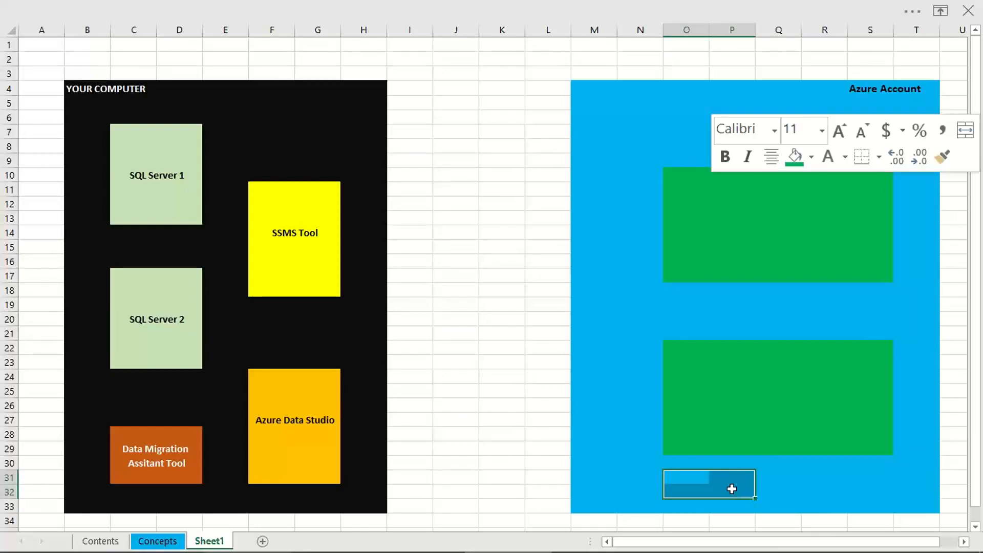
click(811, 157)
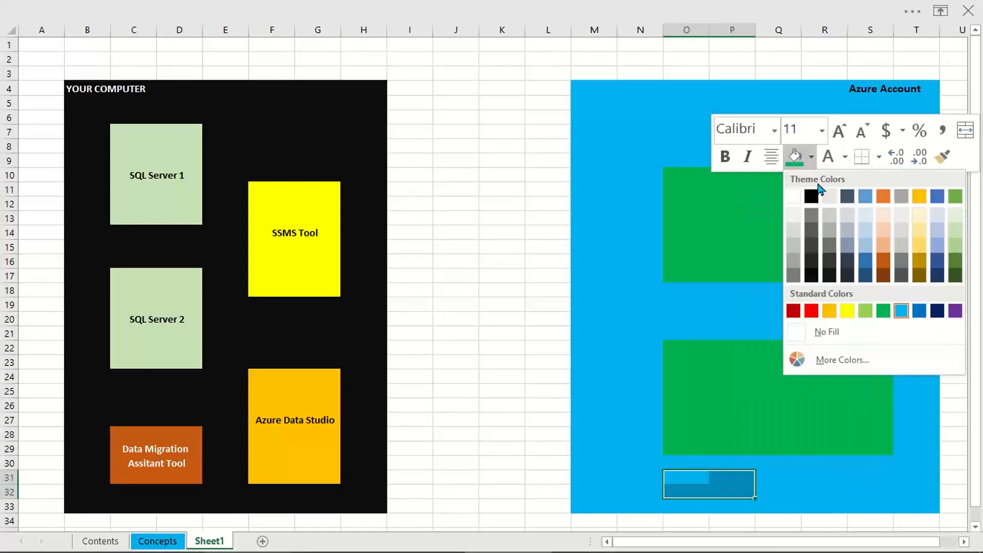
click(860, 281)
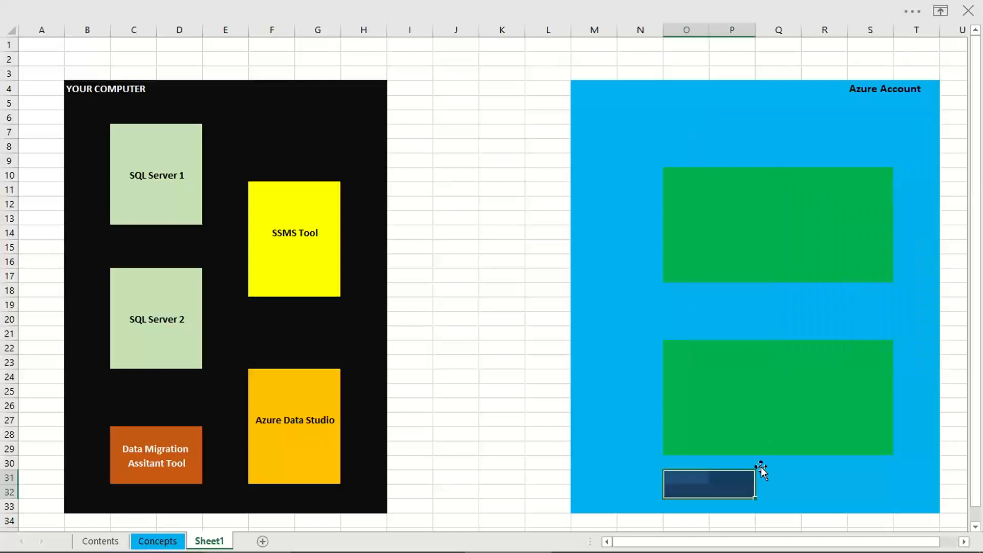
right_click(710, 490)
click(966, 143)
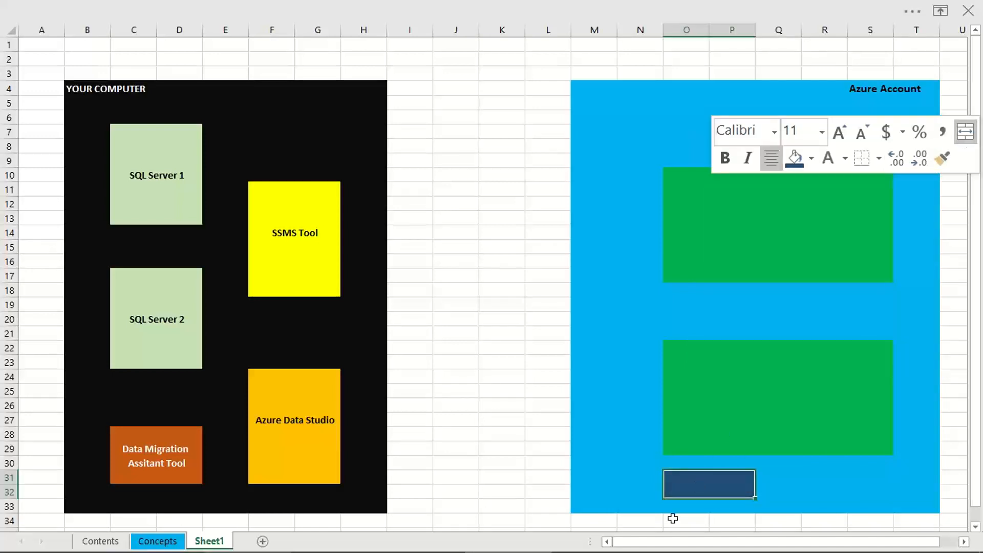
Step: Enter the label "Storage Account" in the dark blue block and make its text white
double_click(678, 485)
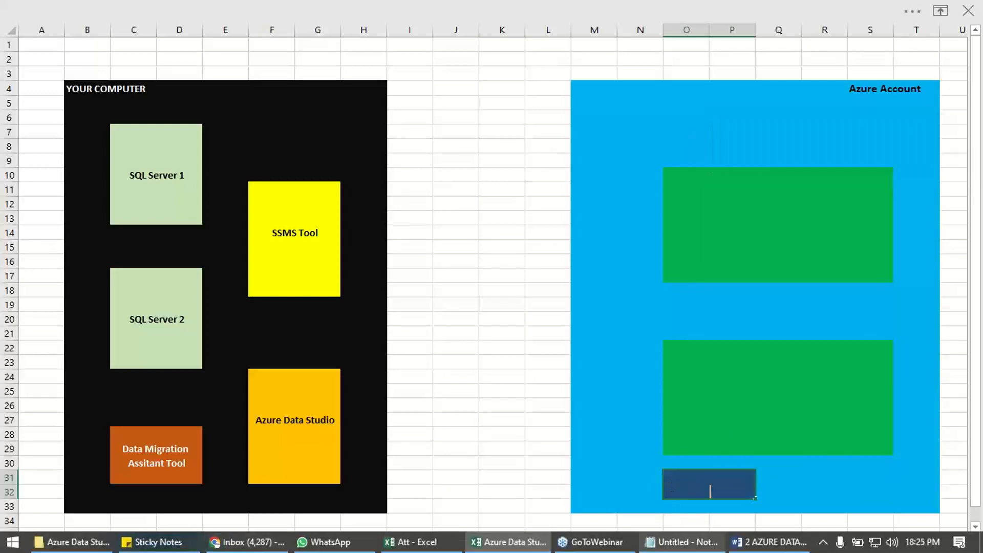
text(Storage Account)
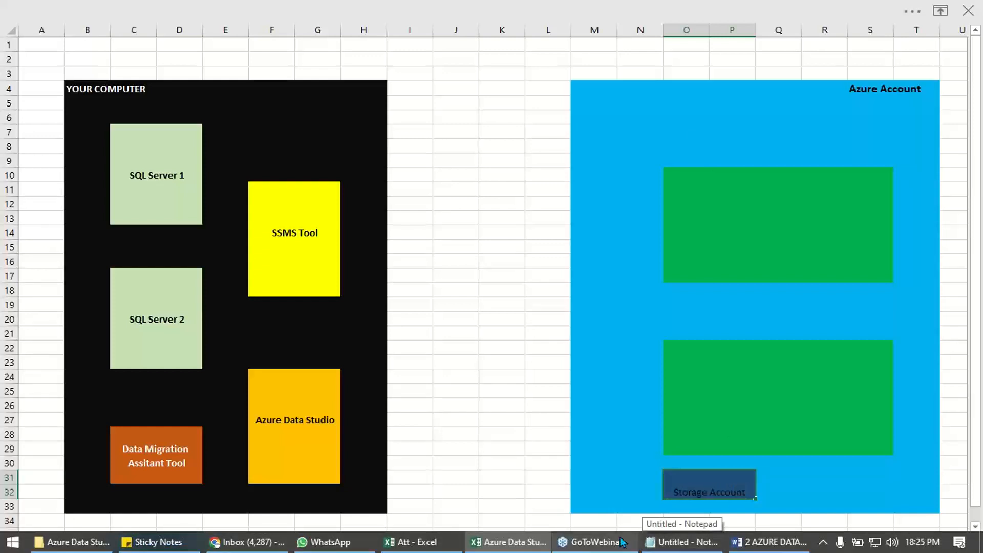
click(669, 467)
click(698, 482)
right_click(699, 482)
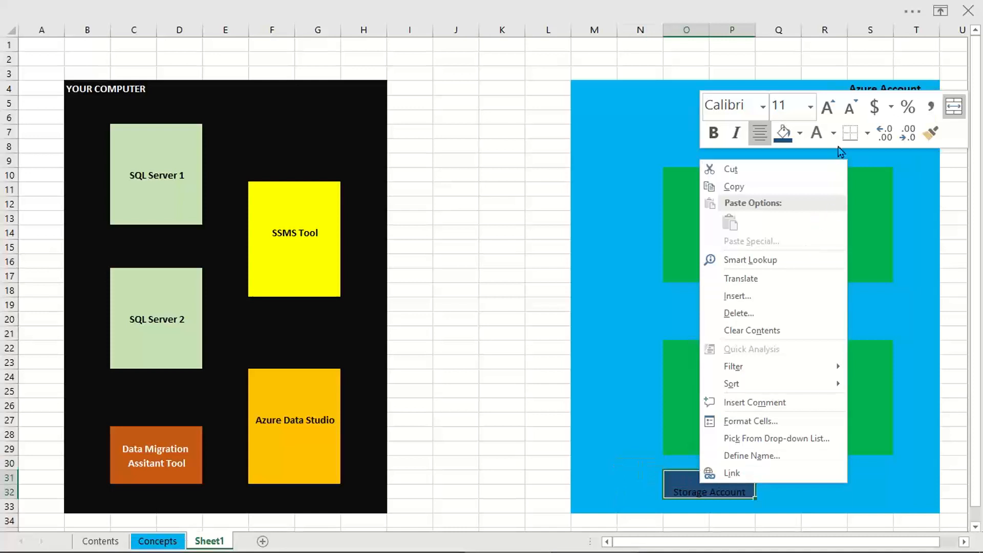
click(817, 133)
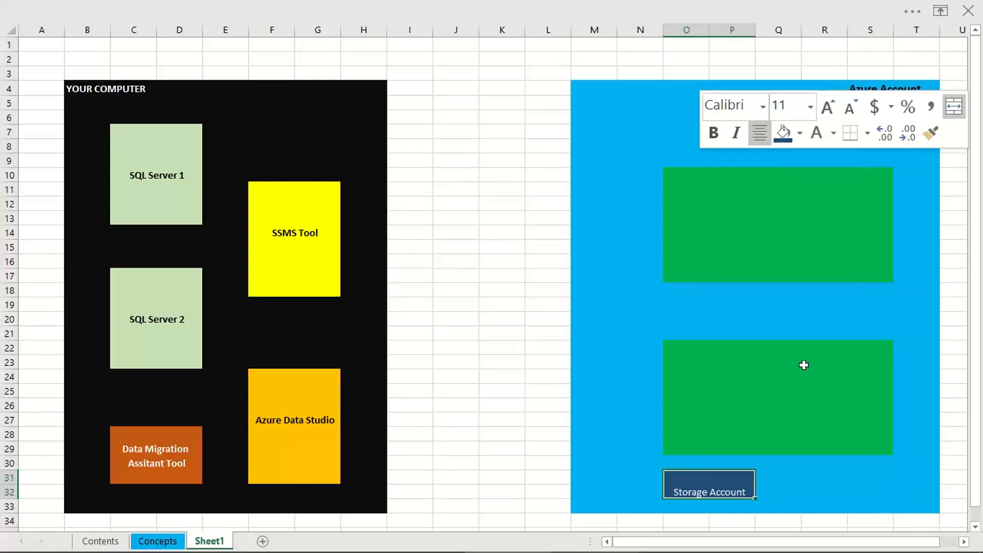
click(829, 501)
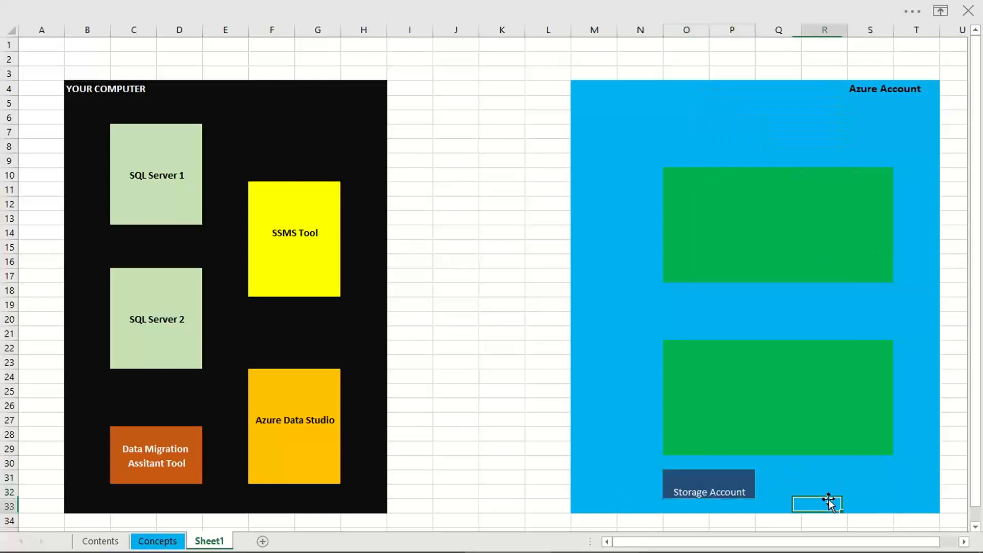
Step: Duplicate the "Storage Account" block at R31 and change the copy's label to "ADLS Account"
click(719, 487)
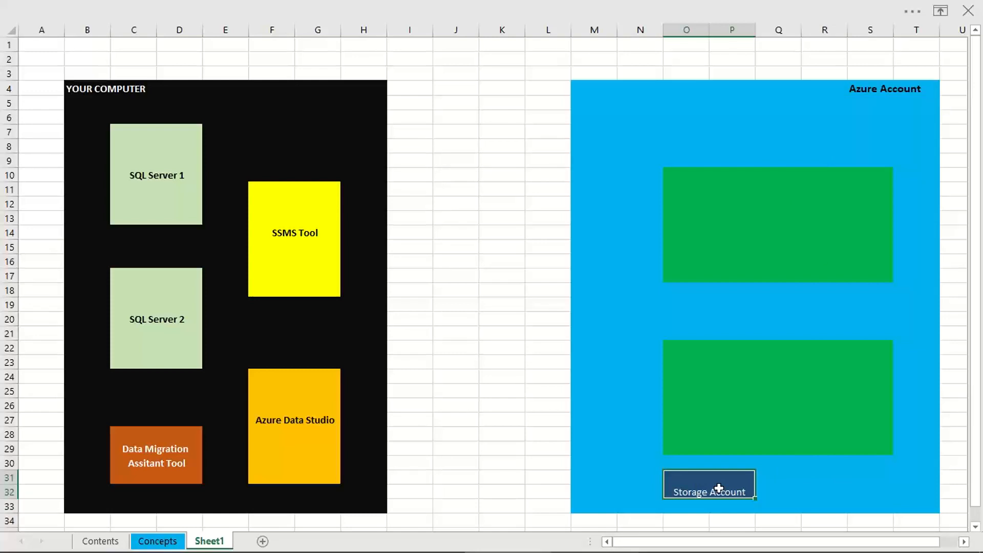
key(ctrl+c)
click(822, 476)
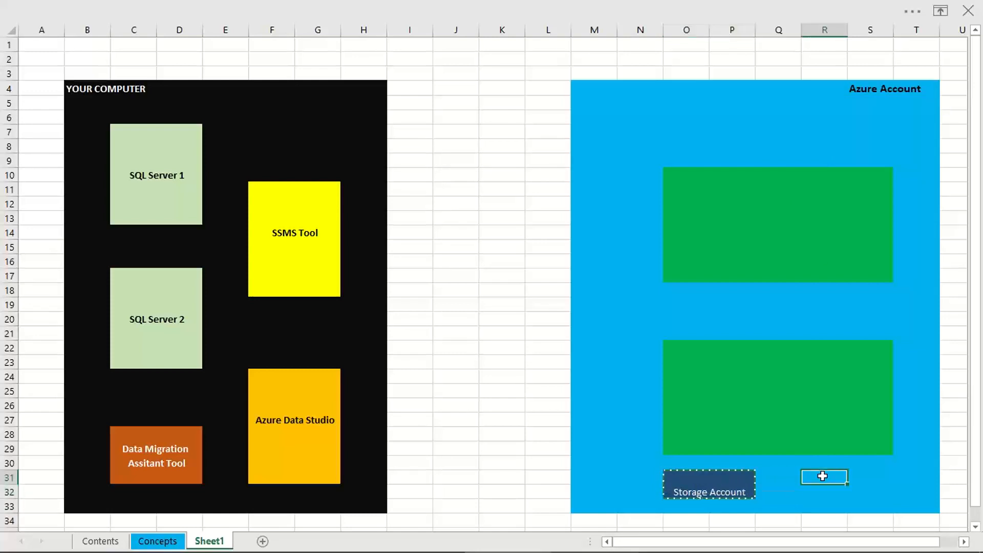
key(ctrl+v)
double_click(823, 493)
text(A)
text(DLS)
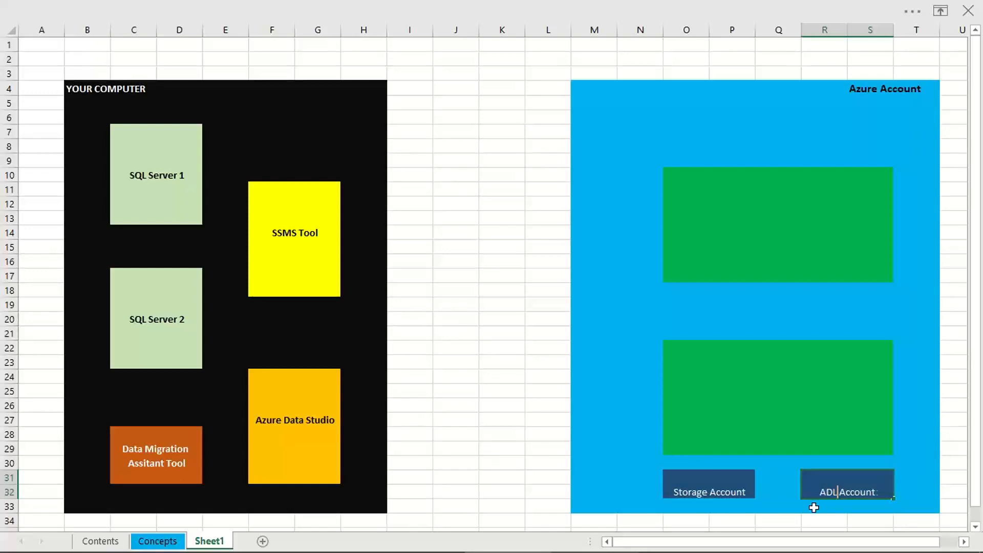
click(617, 445)
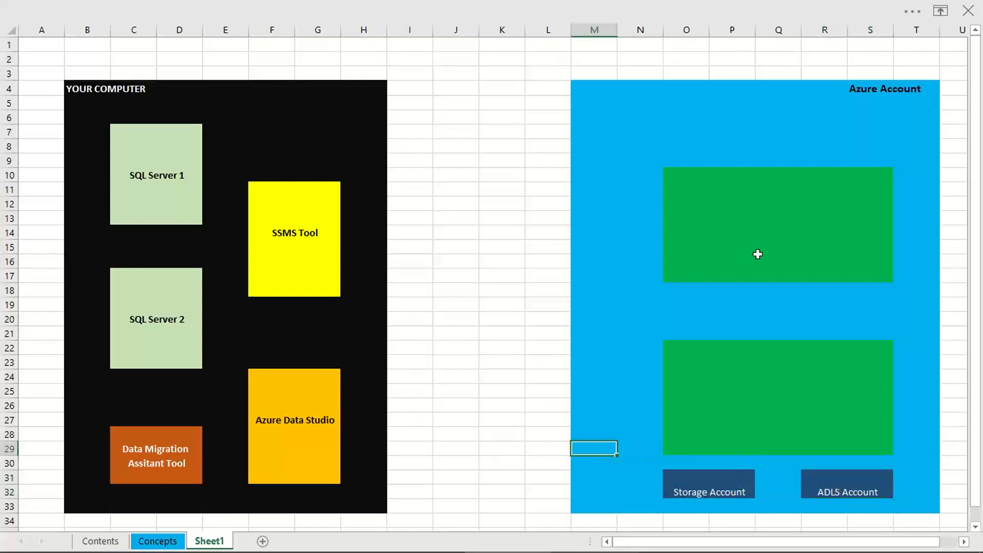
Step: Merge and center the upper green block O10:S17 and enter the label "Azure SQL Server" in it
click(698, 188)
click(699, 228)
drag(679, 177, 873, 270)
right_click(877, 272)
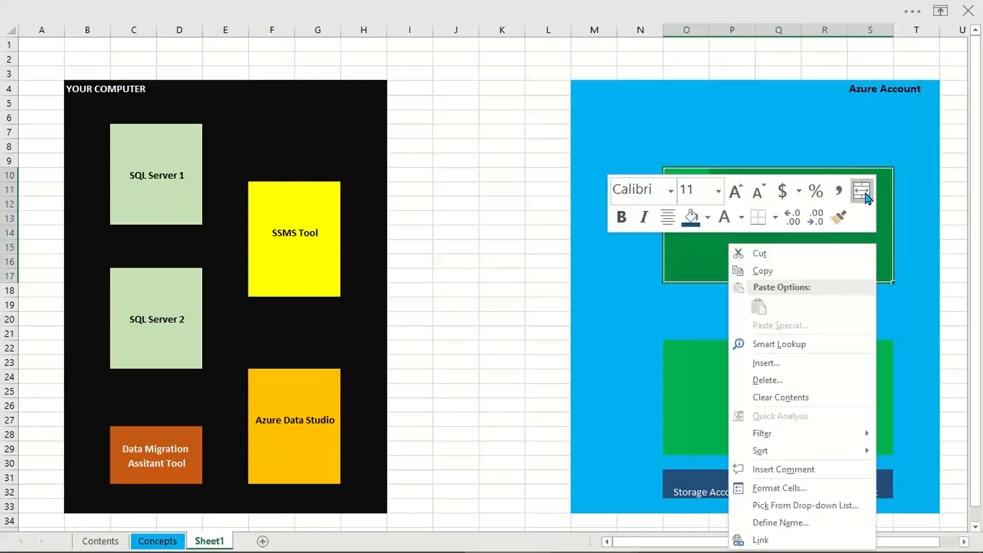
click(862, 191)
double_click(736, 235)
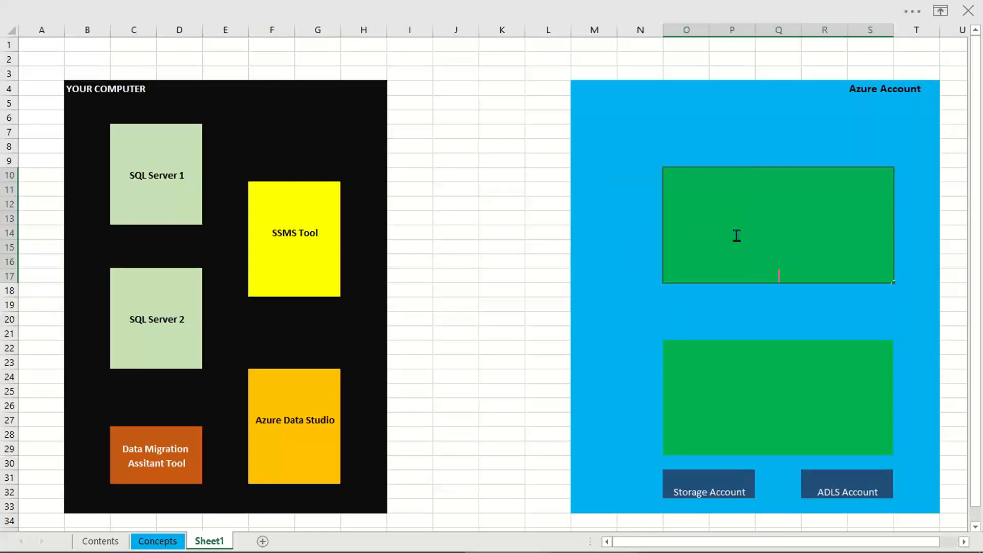
text(Azure SQL Server)
click(786, 416)
Step: Make the "Azure SQL Server" label bold and enlarge its font to size 26
click(785, 261)
key(ctrl+b)
right_click(789, 248)
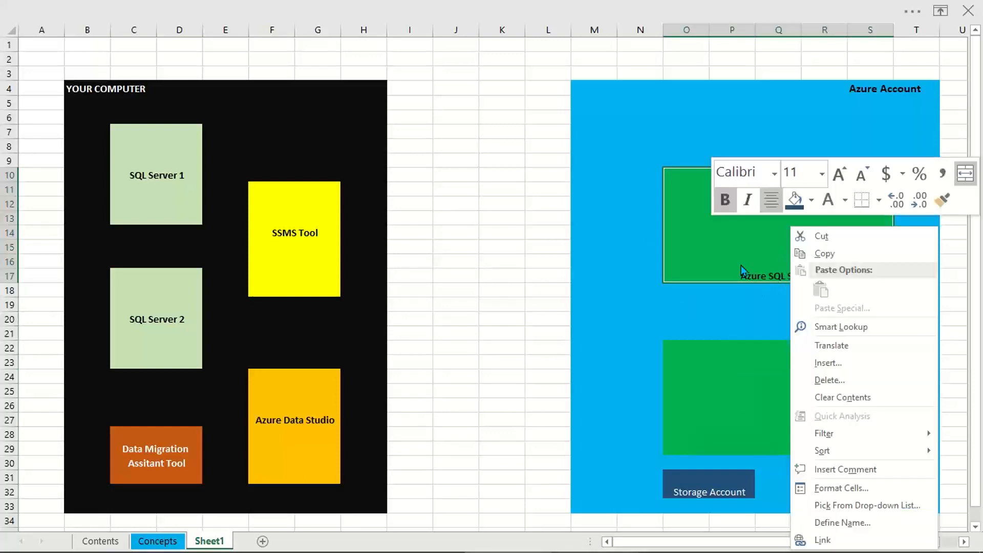
click(838, 174)
click(838, 175)
click(838, 175)
click(838, 174)
click(838, 175)
click(839, 175)
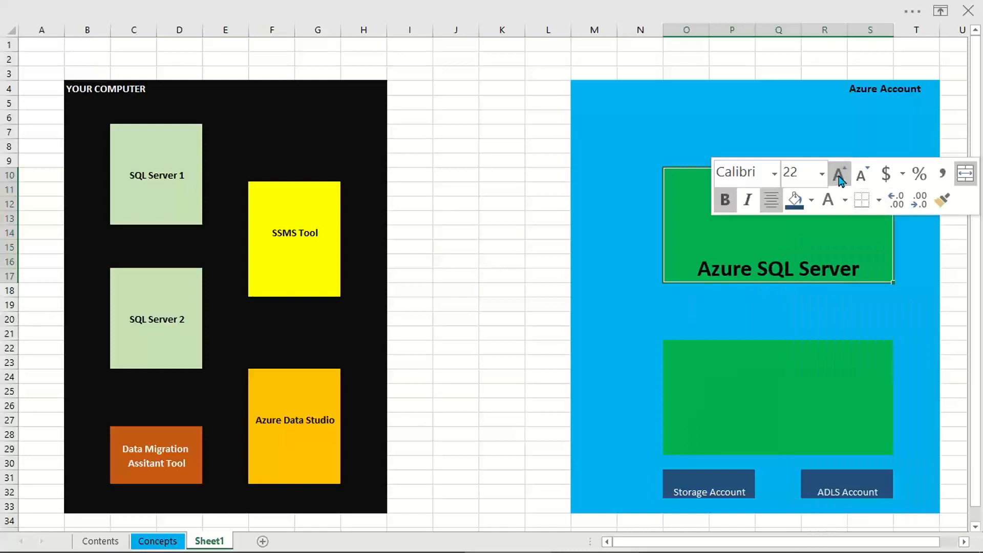
click(838, 175)
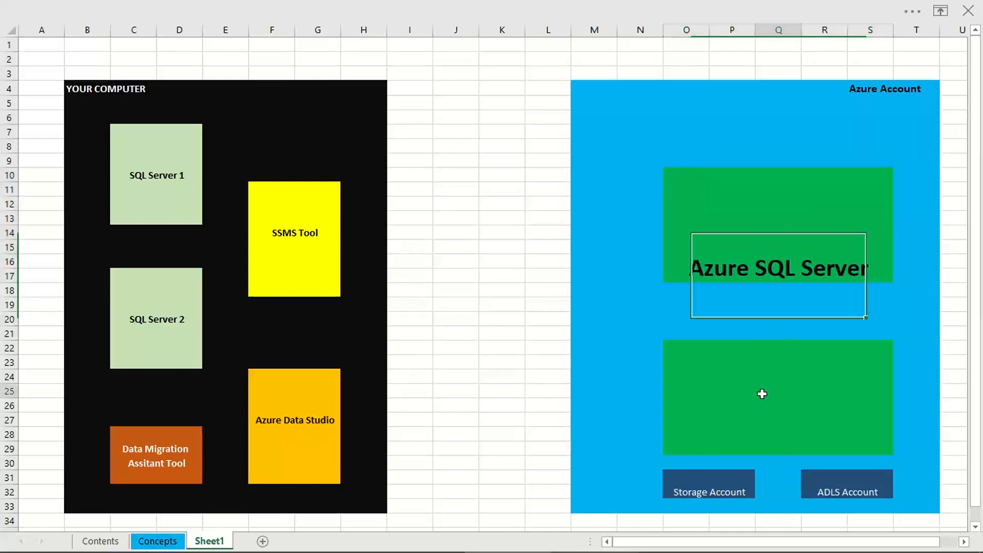
Step: Copy the labeled "Azure SQL Server" block and paste it over the lower green block starting at O22
click(697, 360)
click(686, 191)
key(ctrl+c)
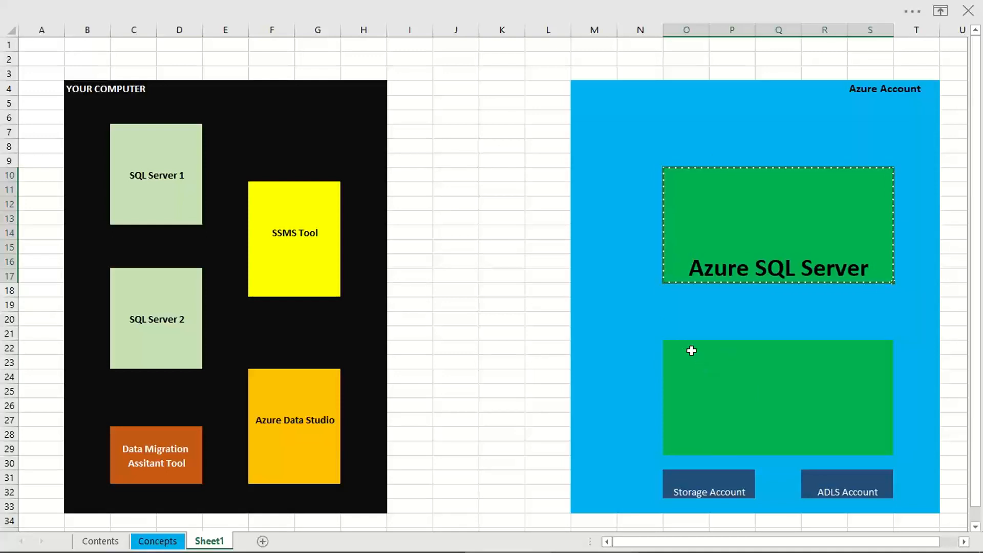
click(691, 347)
key(ctrl+v)
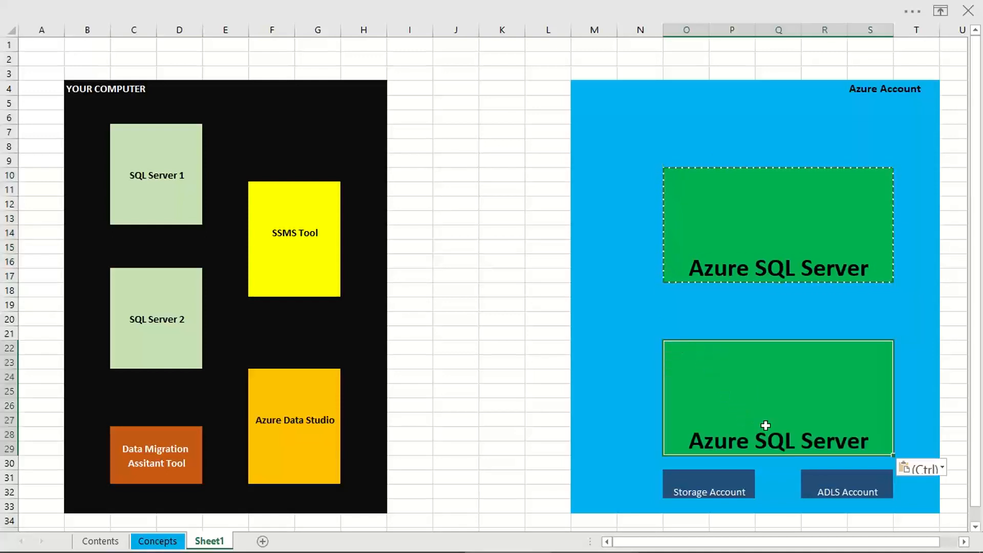
Step: Restore the full ribbon and vertically center the labels of both "Azure SQL Server" blocks
click(940, 10)
key(Escape)
ctrl+click(755, 276)
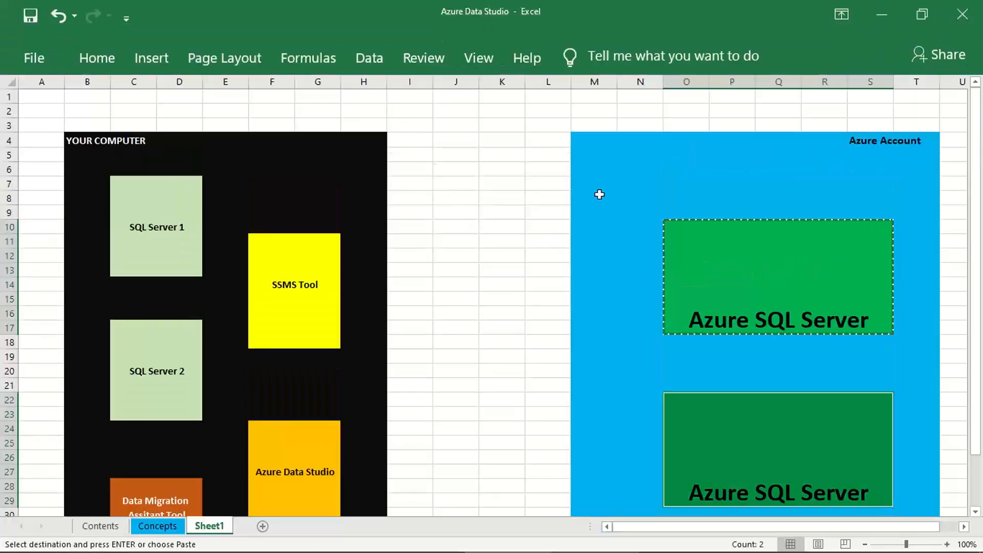
click(96, 60)
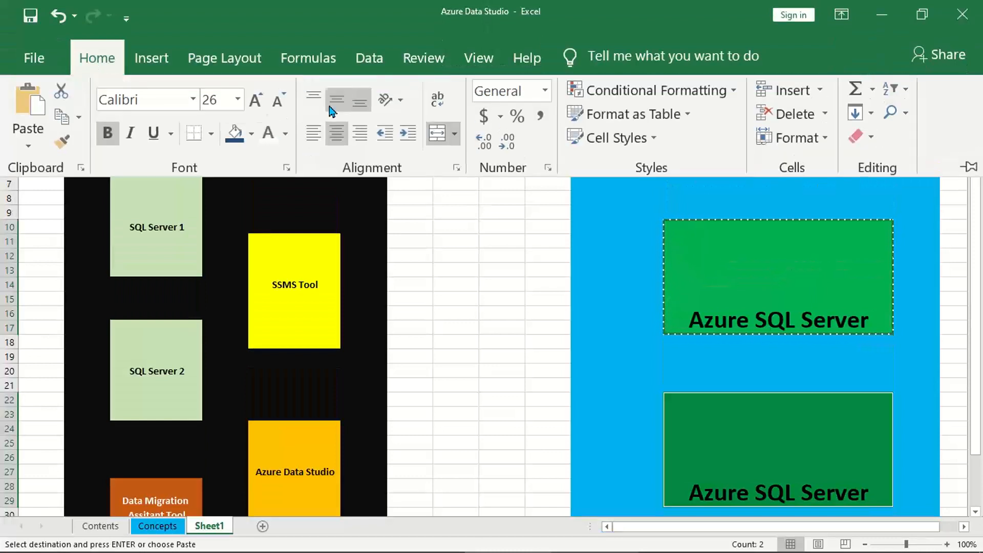
click(337, 100)
Step: Vertically center the labels of the "Storage Account" and "ADLS Account" blocks
scroll(492, 384, down, 2)
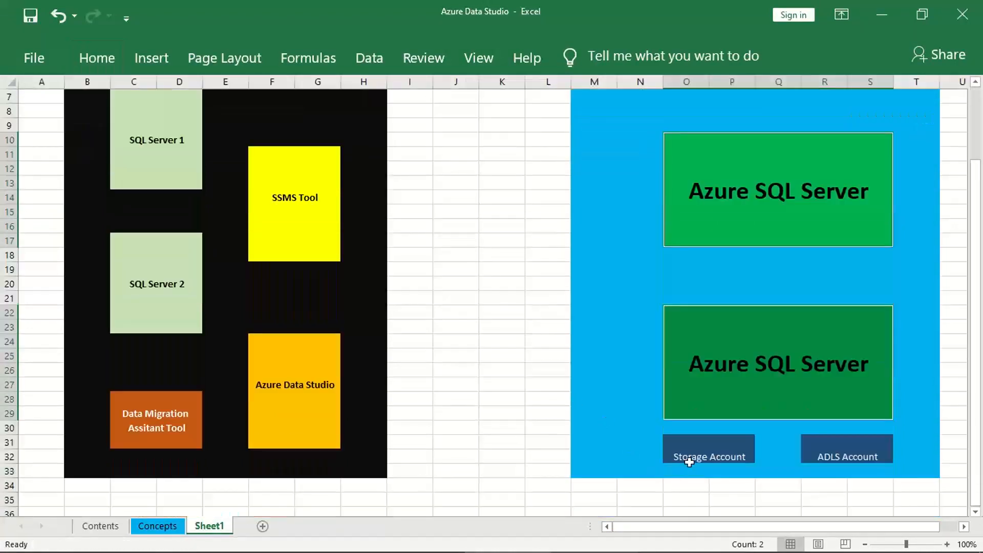
click(97, 58)
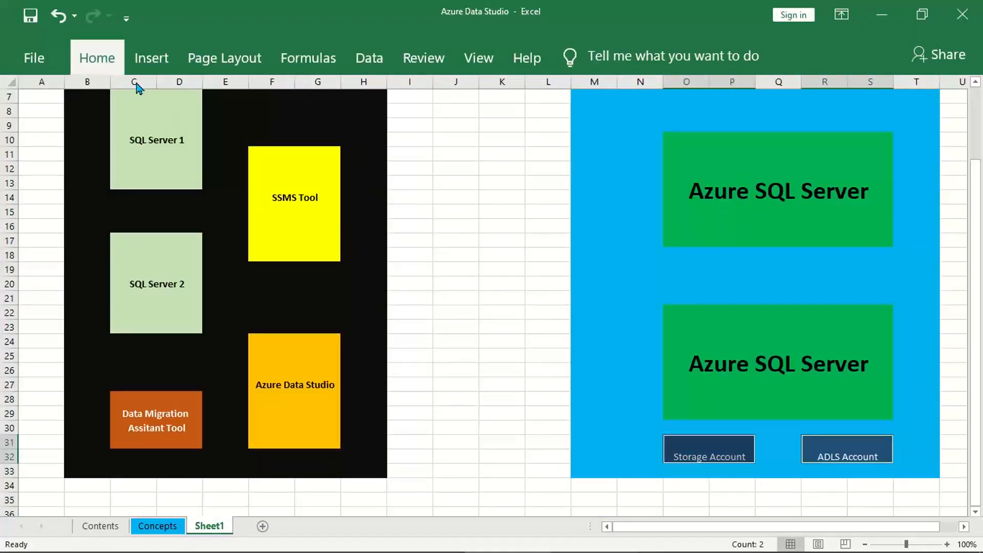
click(337, 100)
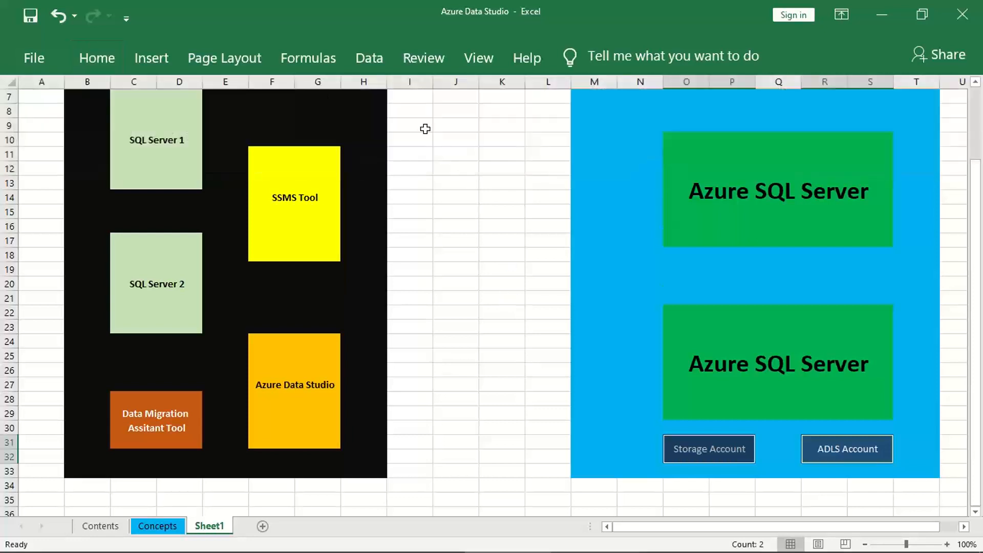
click(102, 61)
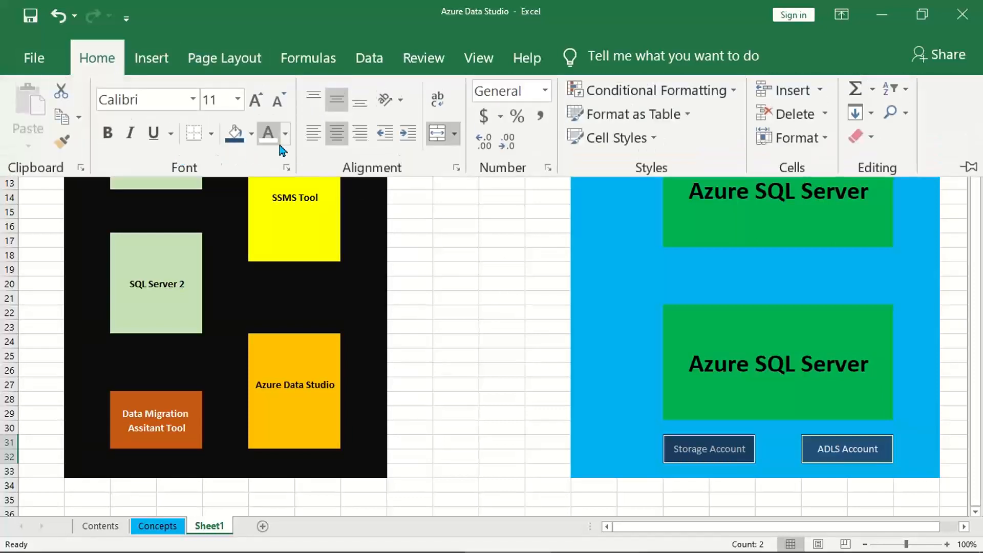
Step: Draw a right block arrow across columns I to L between the black computer area and the blue Azure area
click(152, 58)
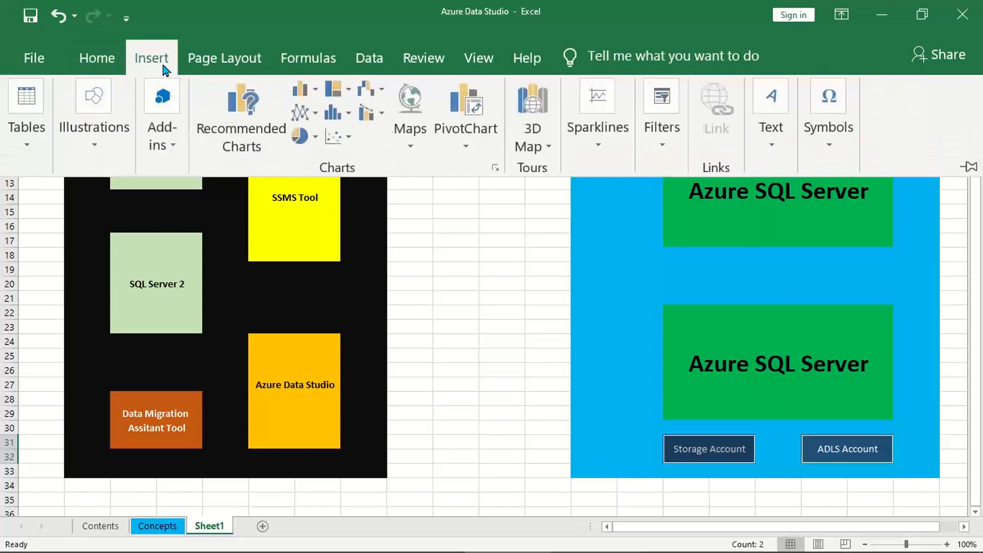
click(107, 155)
click(186, 225)
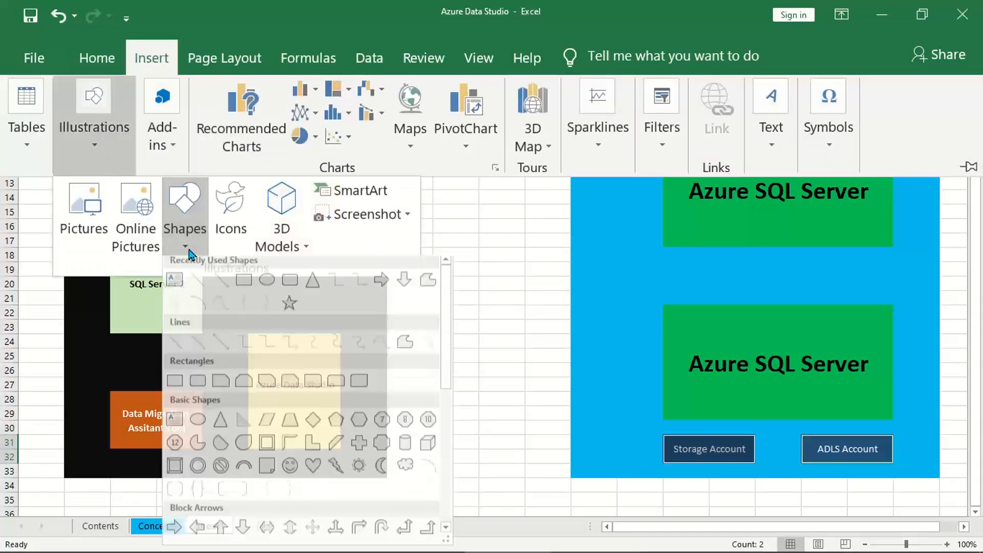
click(404, 284)
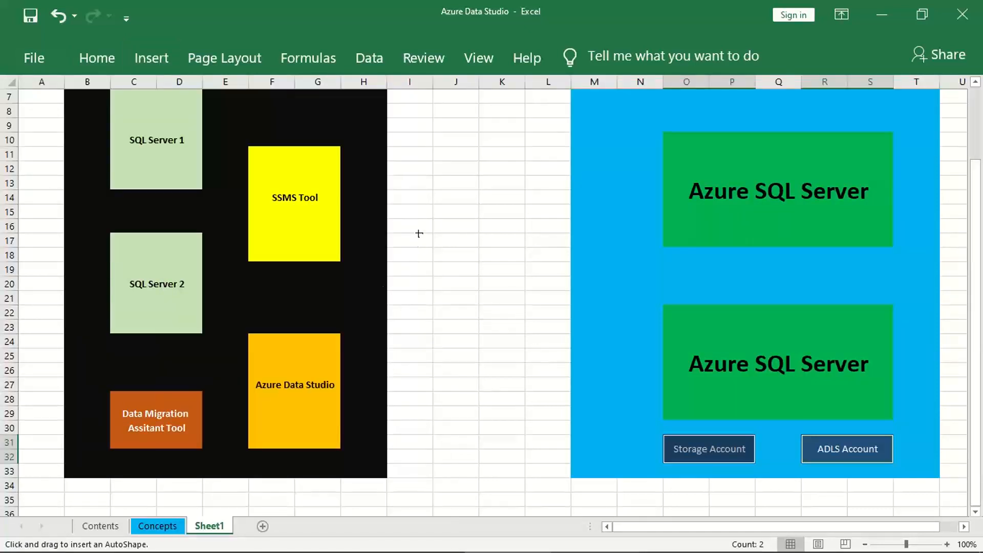
mouse_move(415, 234)
mouse_down()
mouse_move(487, 284)
mouse_move(543, 293)
mouse_up()
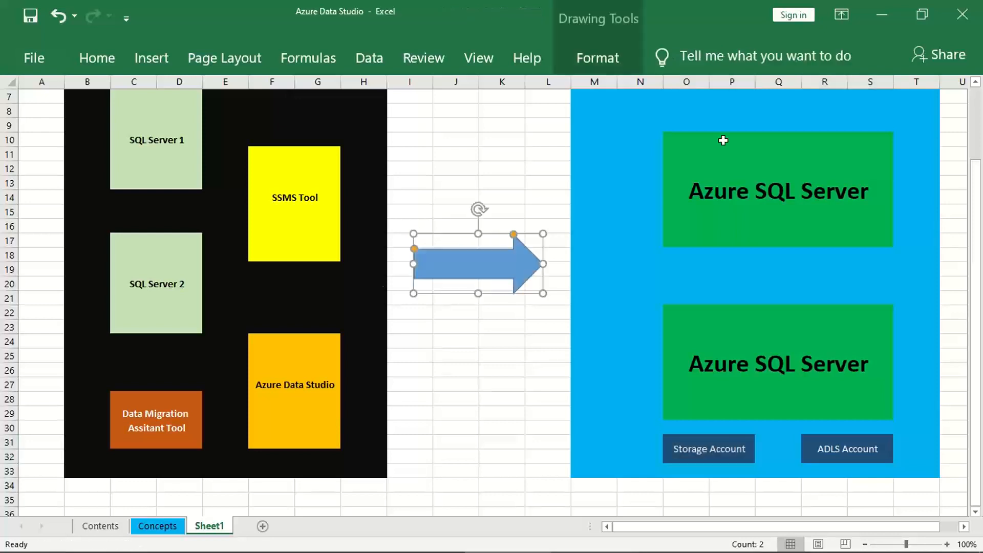
Step: Hide the gridlines and the row and column headings on the sheet
click(479, 57)
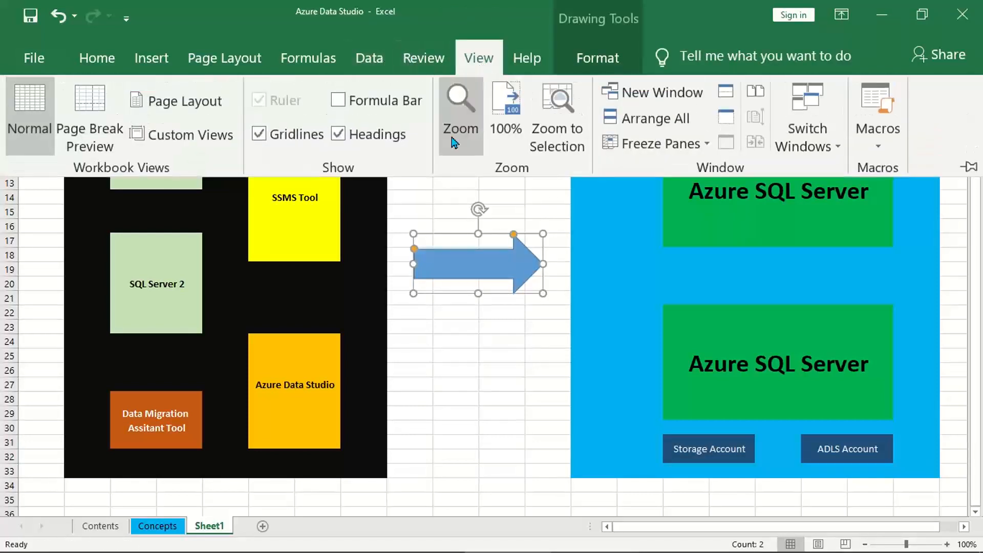
click(309, 134)
click(419, 359)
scroll(419, 360, up, 2)
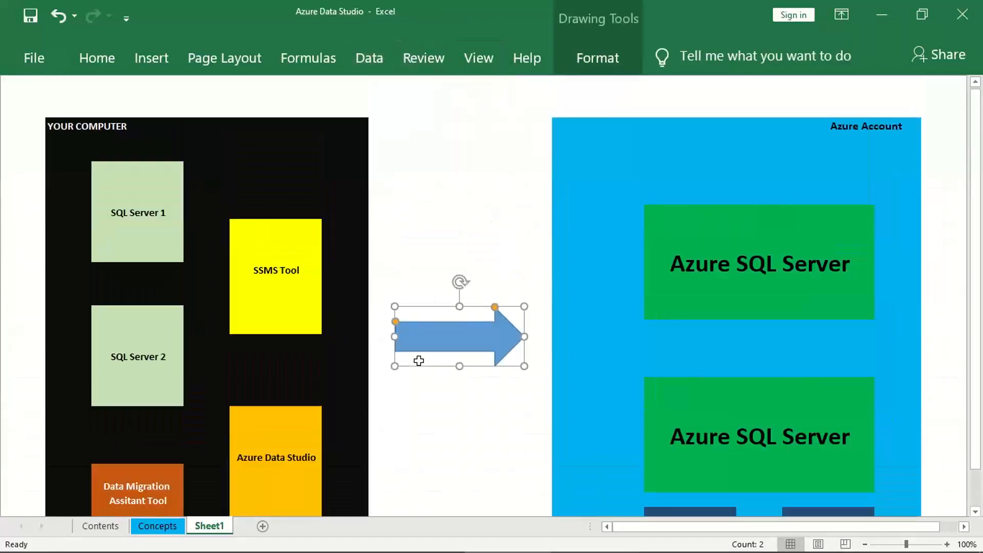
Step: Set the ribbon to auto-hide and deselect the arrow so the whole diagram fills the window
click(841, 15)
click(844, 71)
click(232, 344)
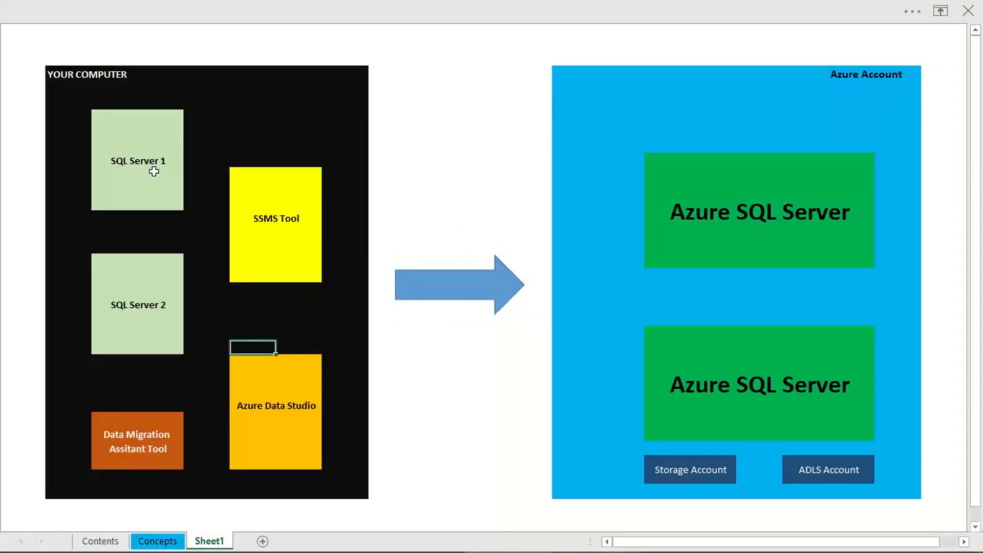
click(140, 136)
click(139, 274)
click(280, 190)
click(270, 221)
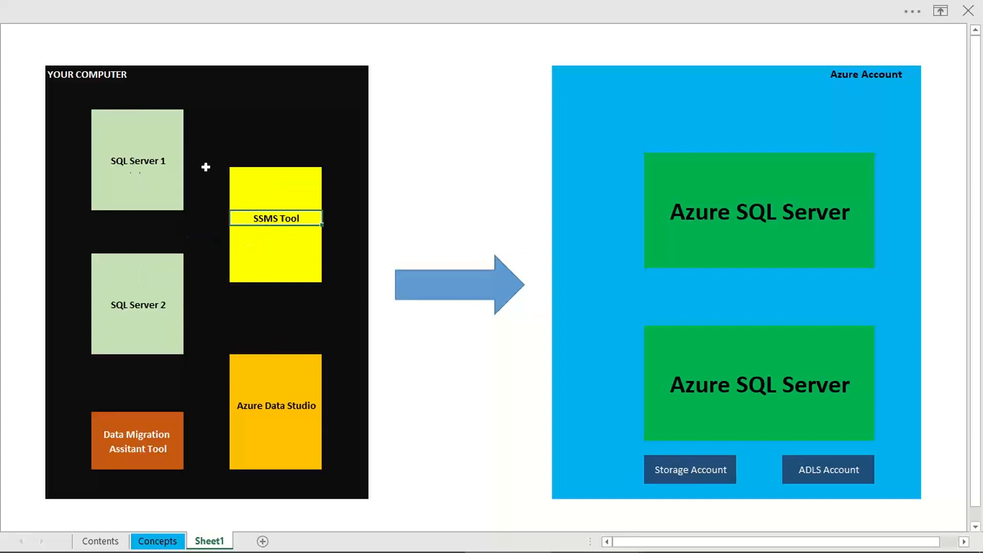
key(alt+Tab)
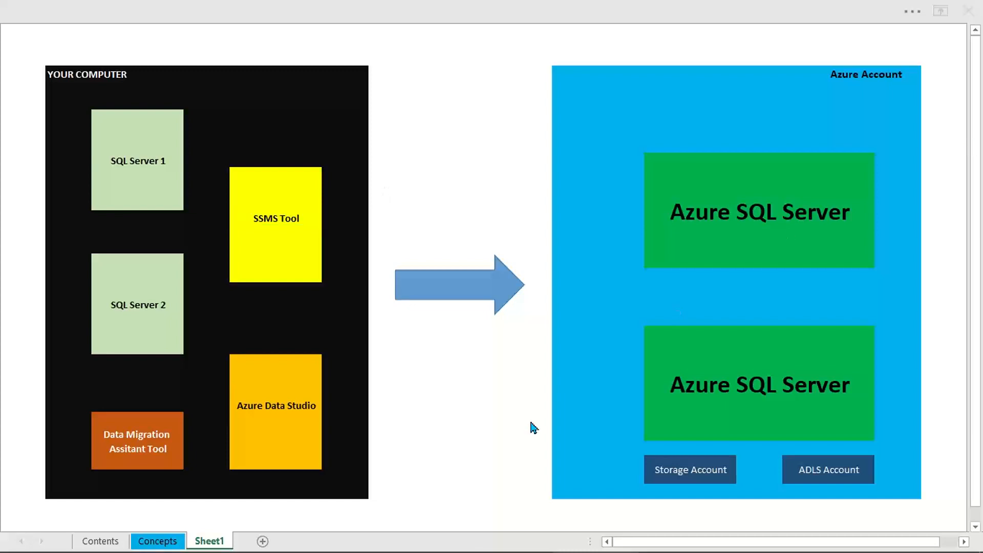